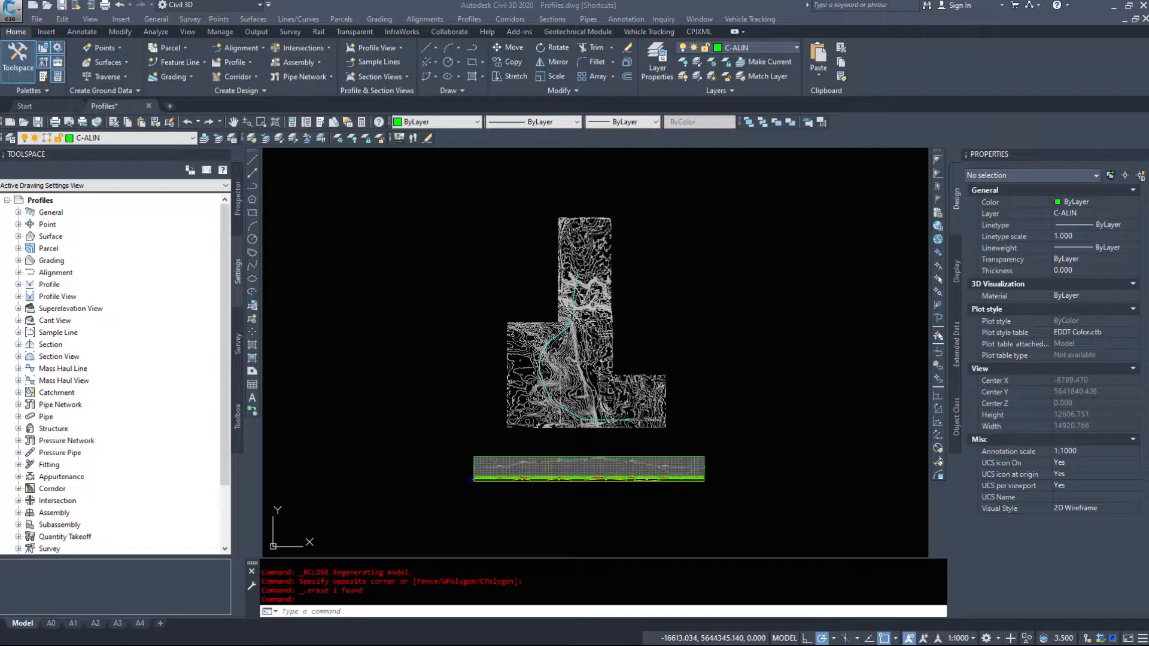
- Open the EDDT Civil 3D Metric 2020 Template from the recent files
{"action": "left_click", "coordinate": [30, 106]}
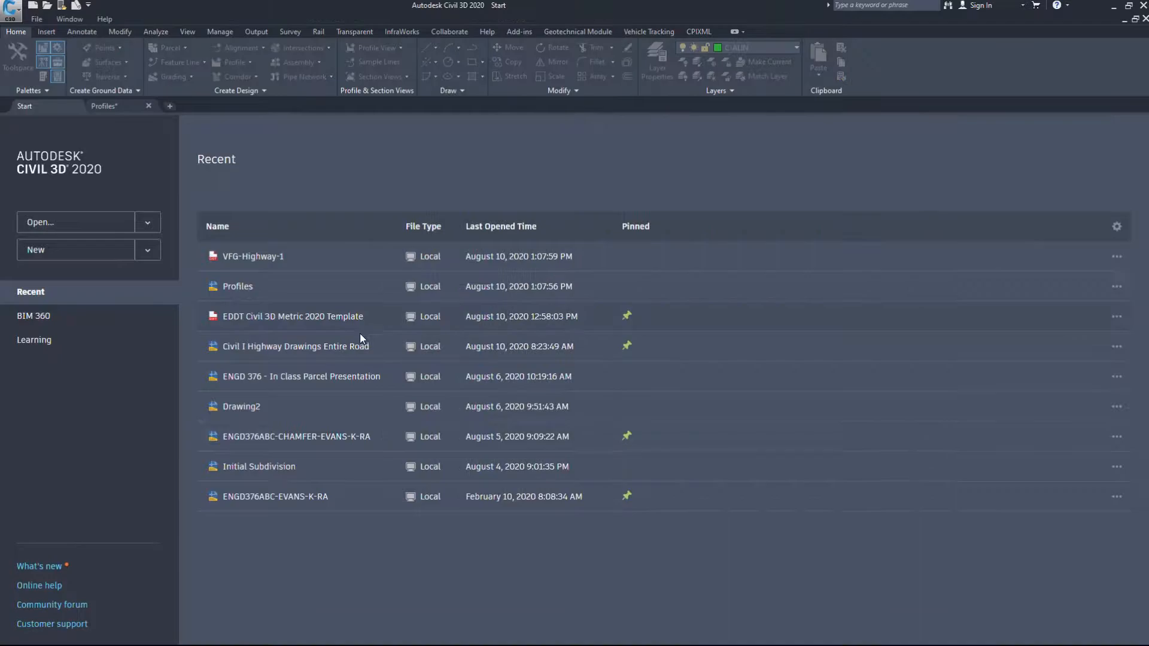
{"action": "left_click", "coordinate": [308, 316]}
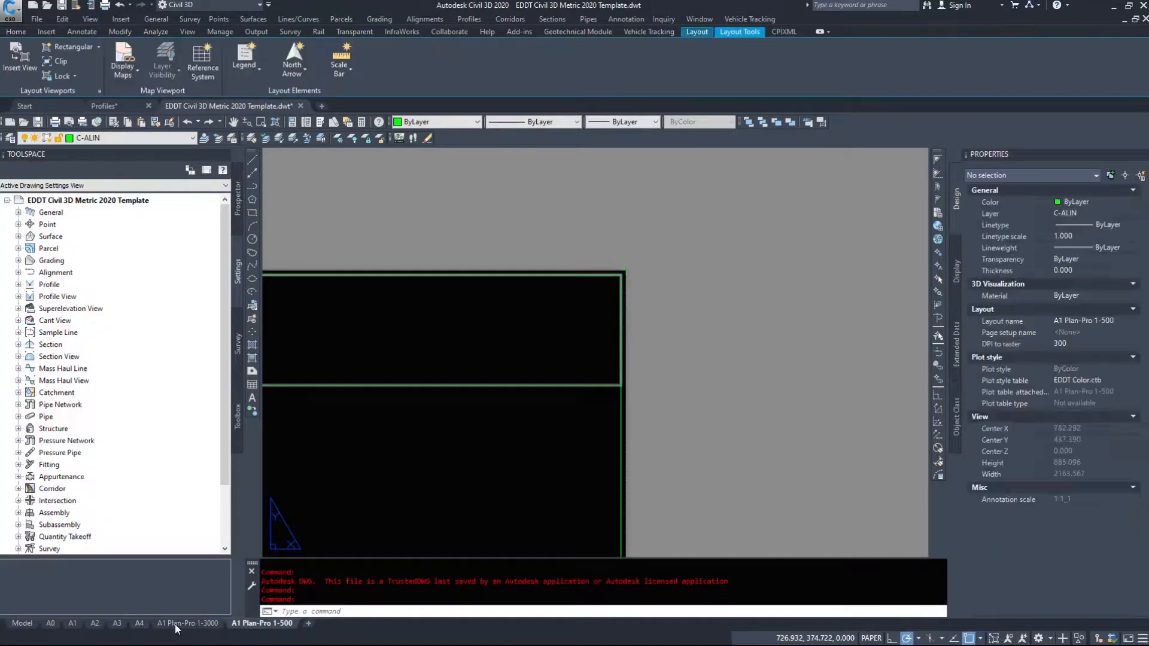
- Inspect the viewport type and viewport order of the upper viewport on the A1 Plan-Pro 1-500 layout
{"action": "middle_click_drag", "start_coordinate": [389, 389], "coordinate": [550, 376]}
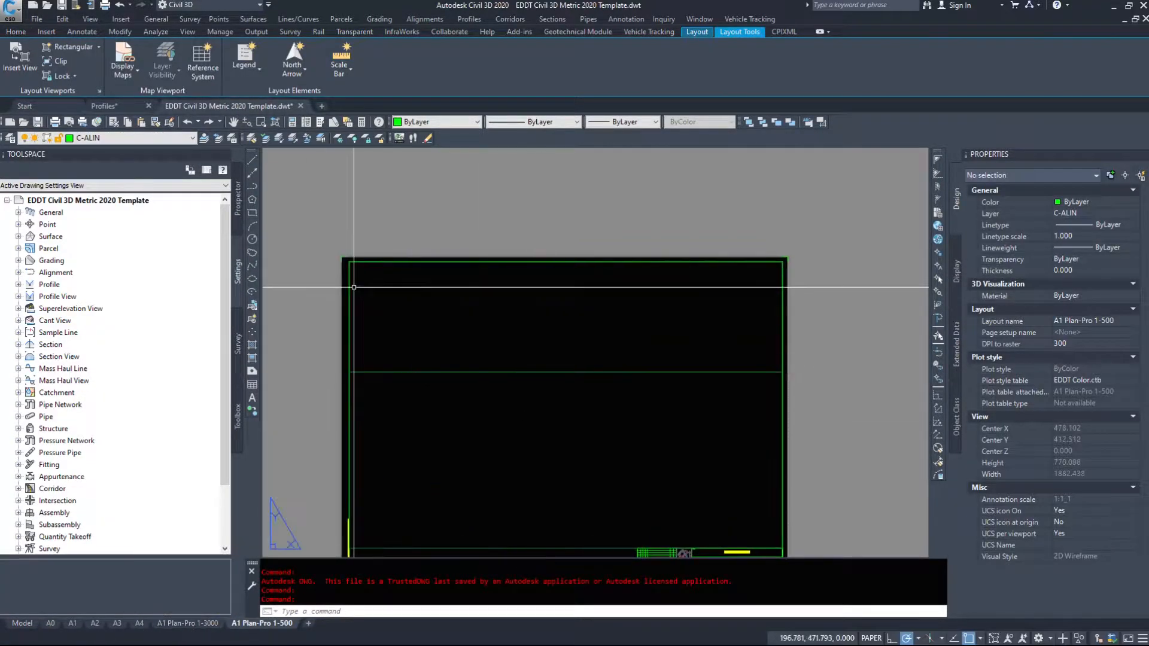
{"action": "left_click", "coordinate": [364, 261]}
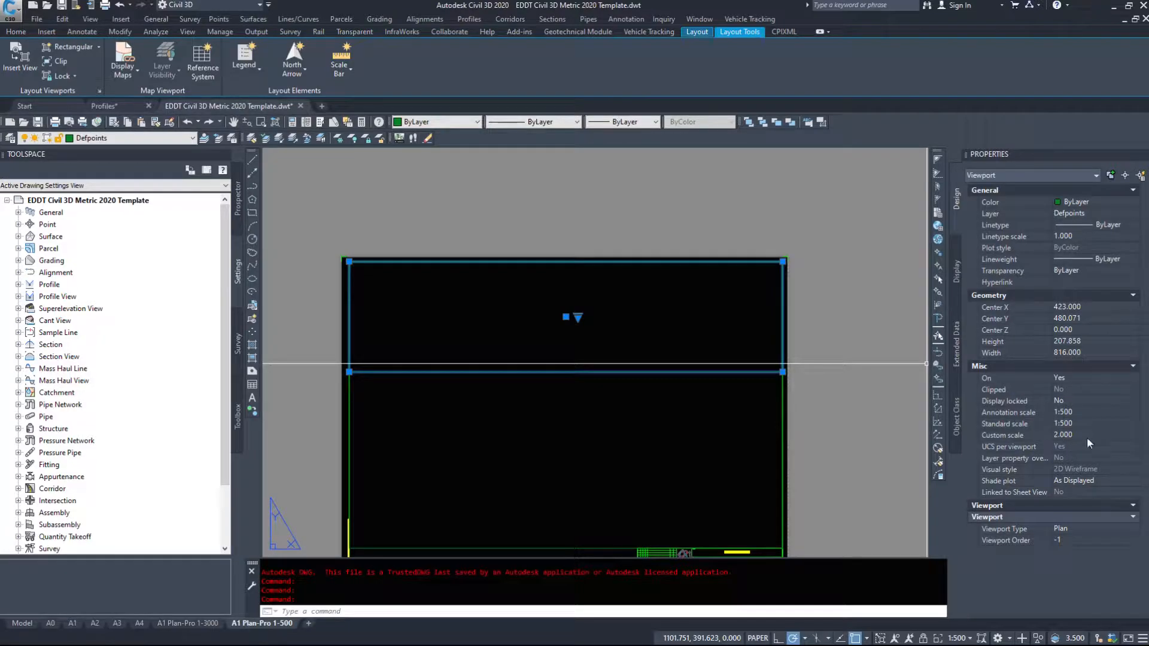
{"action": "left_click", "coordinate": [1100, 531]}
{"action": "left_click", "coordinate": [1097, 528]}
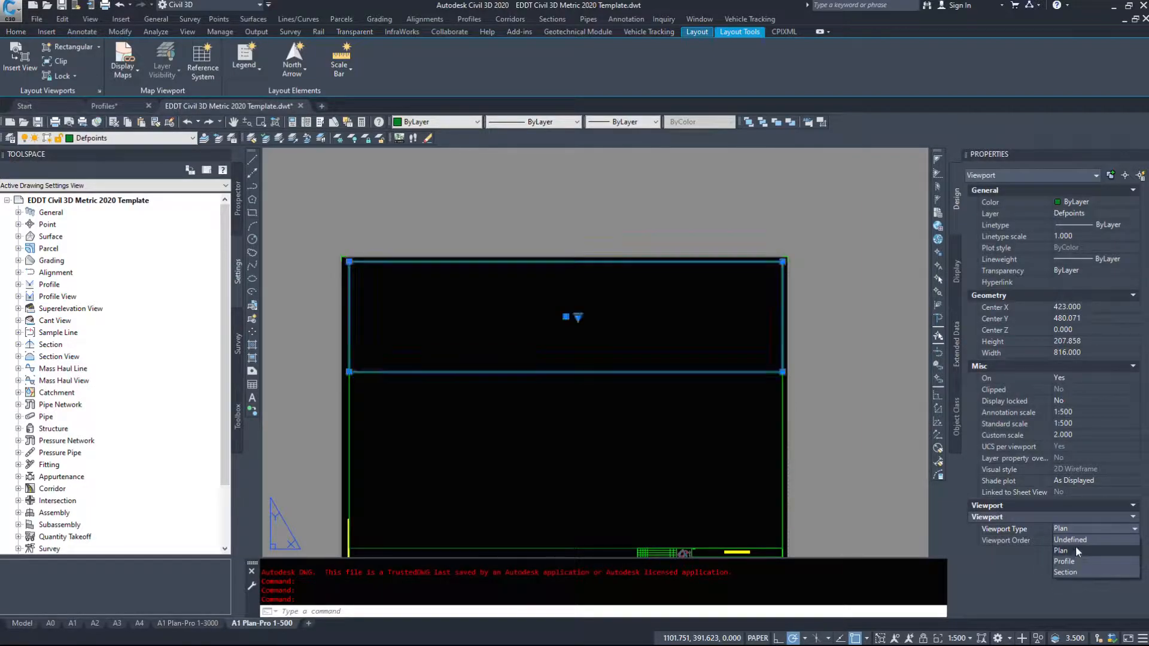
{"action": "left_click", "coordinate": [1074, 552]}
{"action": "left_click", "coordinate": [1071, 541]}
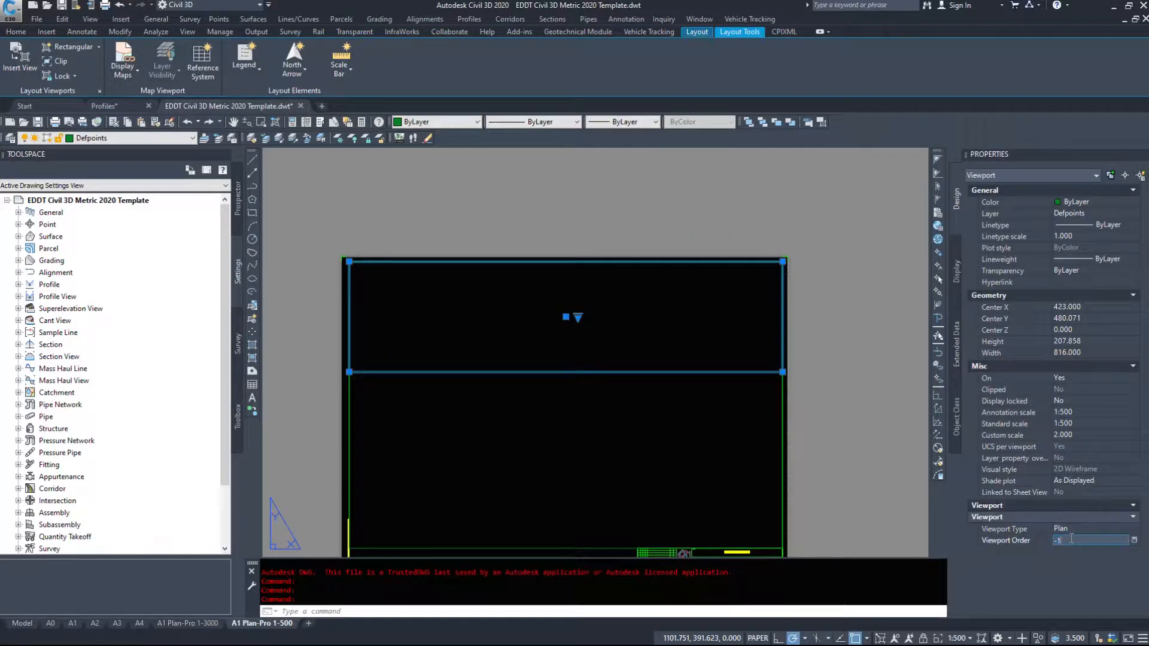
{"action": "left_click", "coordinate": [1076, 529]}
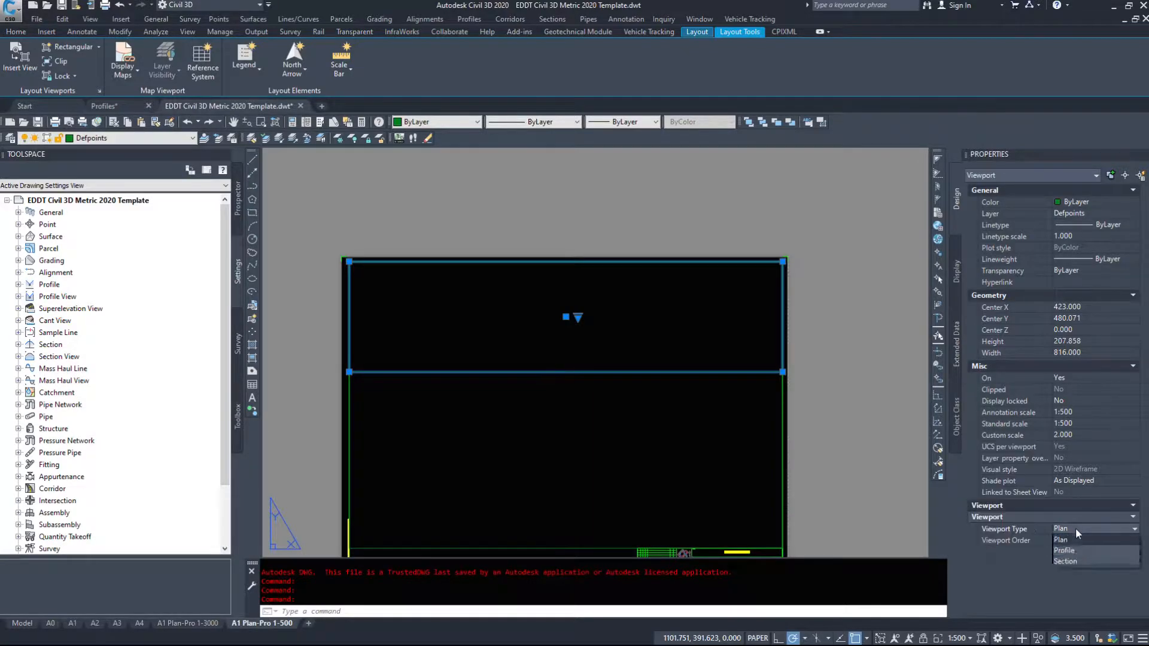
{"action": "left_click", "coordinate": [345, 374]}
{"action": "key", "text": "Escape"}
- Inspect the viewport type of the lower viewport on the A1 Plan-Pro 1-500 layout and clear the selection
{"action": "scroll", "coordinate": [468, 448], "scroll_direction": "down", "scroll_amount": 2}
{"action": "scroll", "coordinate": [465, 491], "scroll_direction": "up", "scroll_amount": 2}
{"action": "left_click", "coordinate": [465, 492]}
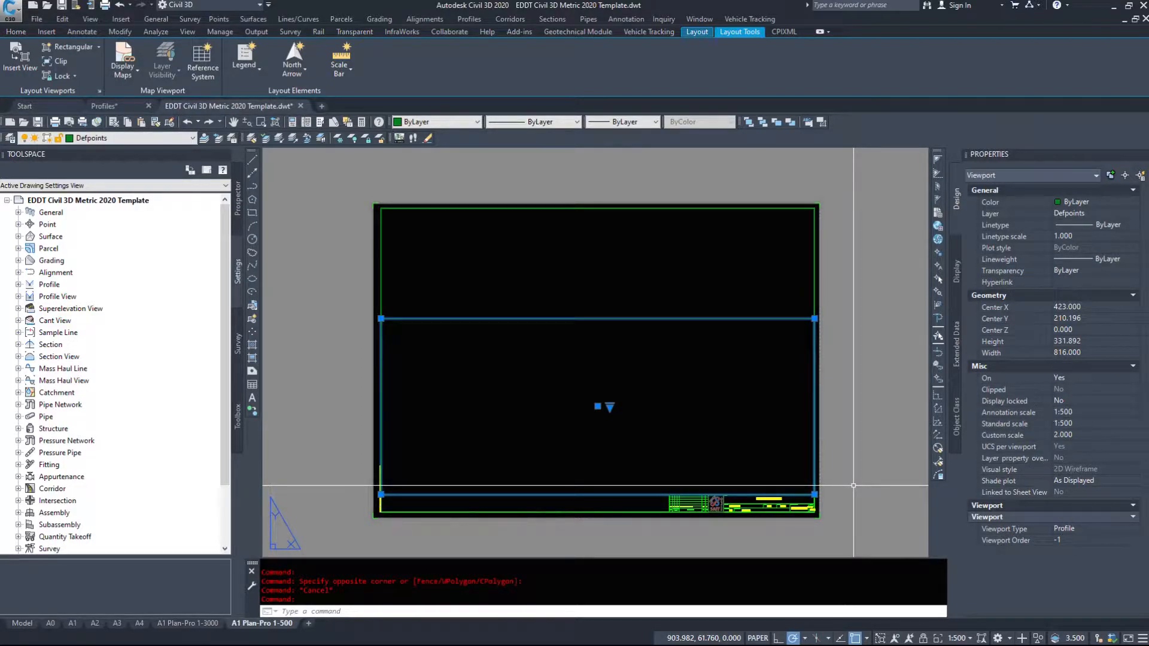
{"action": "left_click", "coordinate": [509, 289]}
{"action": "left_click", "coordinate": [447, 287]}
{"action": "left_click", "coordinate": [497, 269]}
{"action": "left_click", "coordinate": [472, 337]}
{"action": "key", "text": "Escape"}
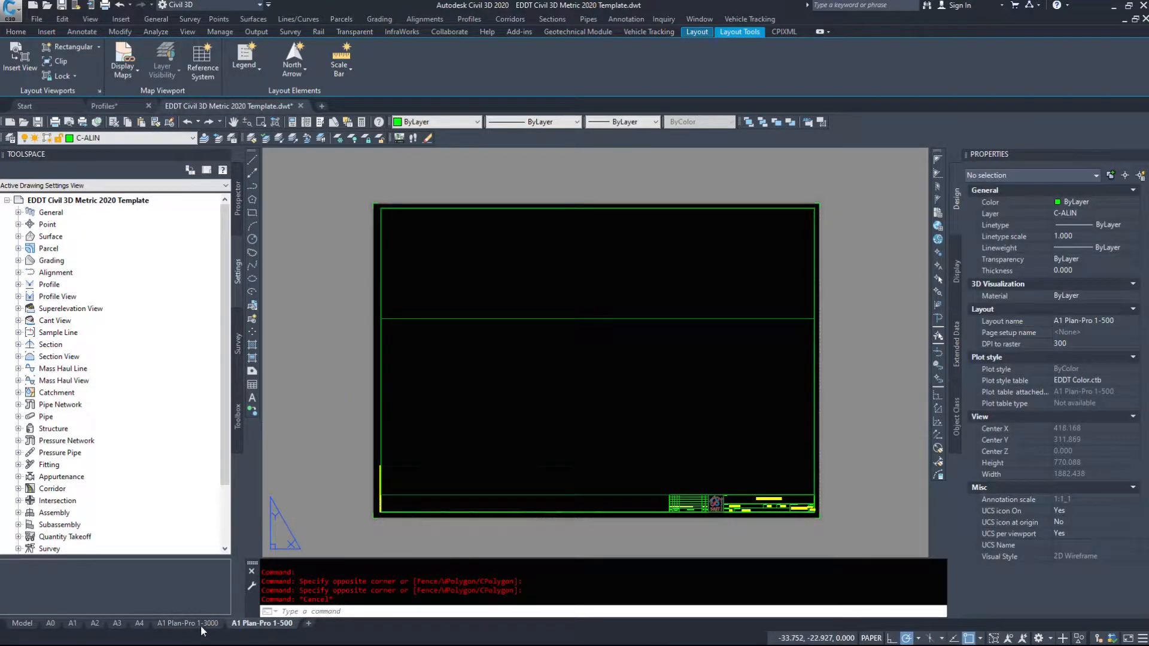
- Close the template file without saving its changes and return to the Profiles drawing
{"action": "mouse_move", "coordinate": [202, 631]}
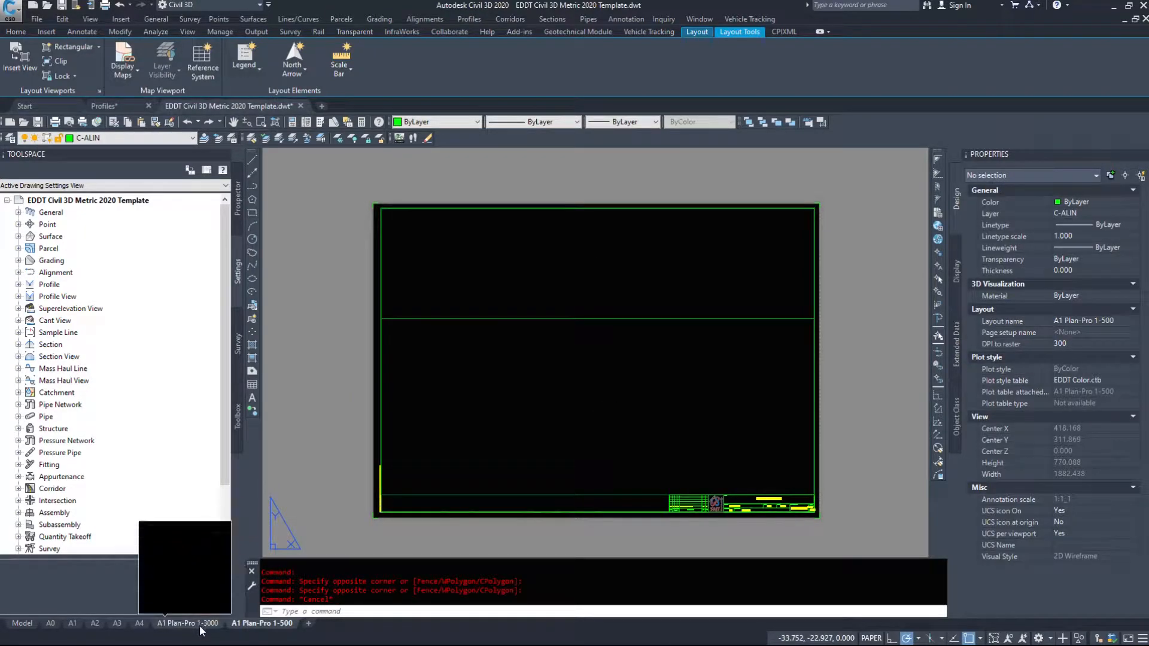
{"action": "left_click", "coordinate": [299, 106]}
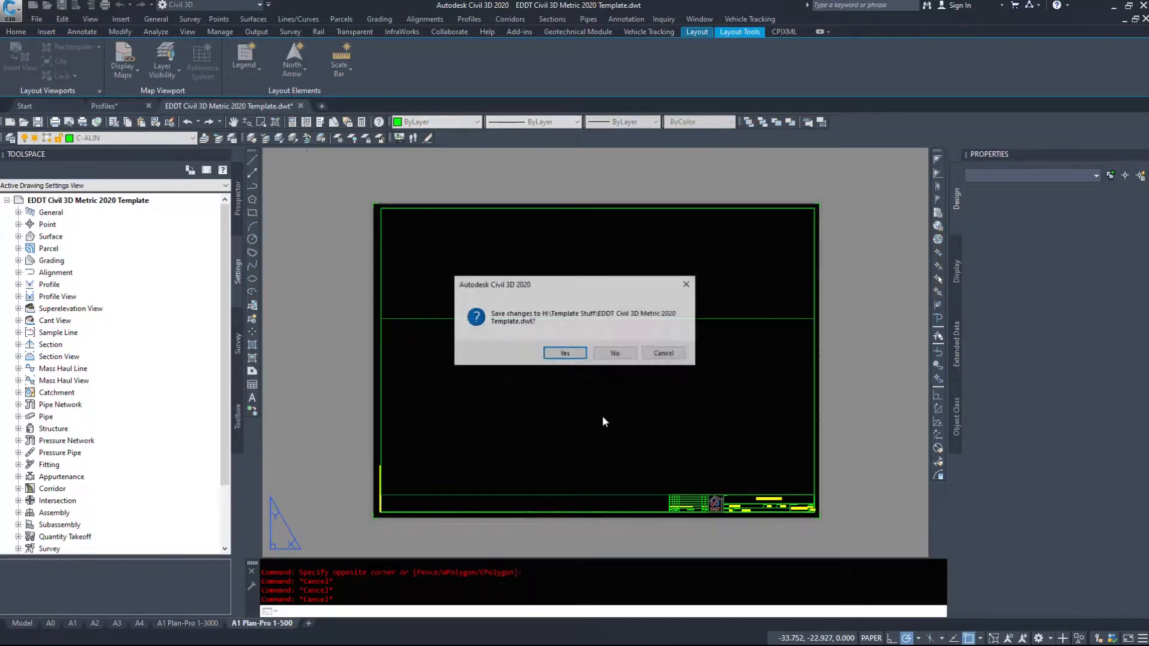
{"action": "left_click", "coordinate": [615, 354]}
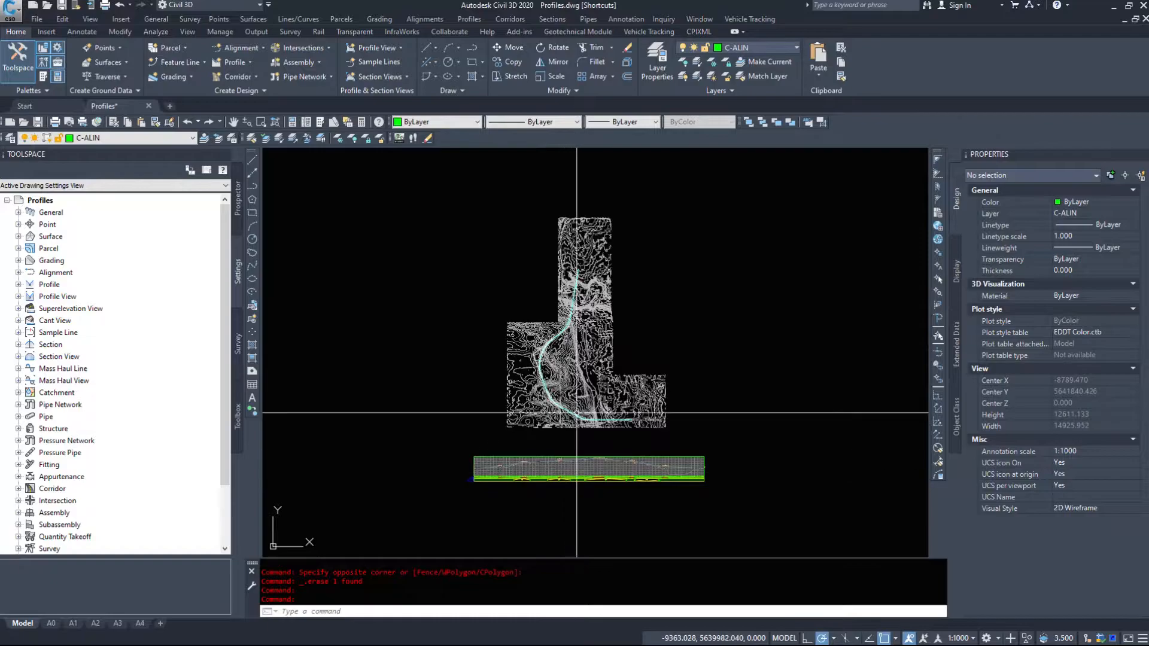
- Start the Create View Frames wizard for the Profiles drawing
{"action": "scroll", "coordinate": [576, 413], "scroll_direction": "up", "scroll_amount": 3}
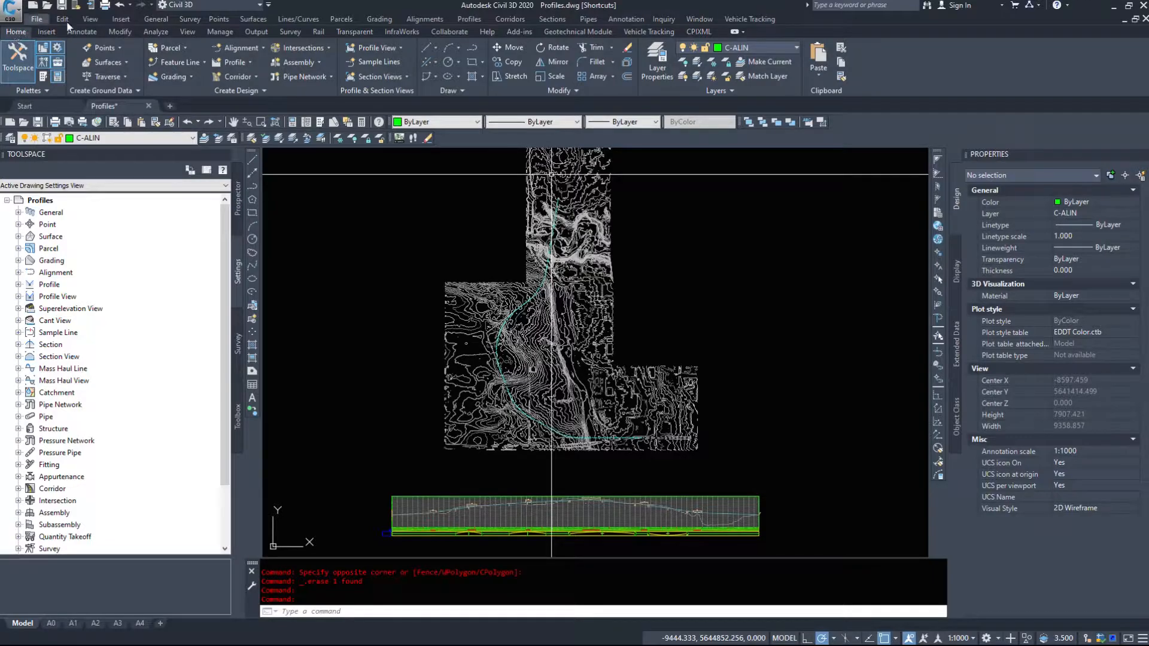
{"action": "left_click", "coordinate": [249, 30]}
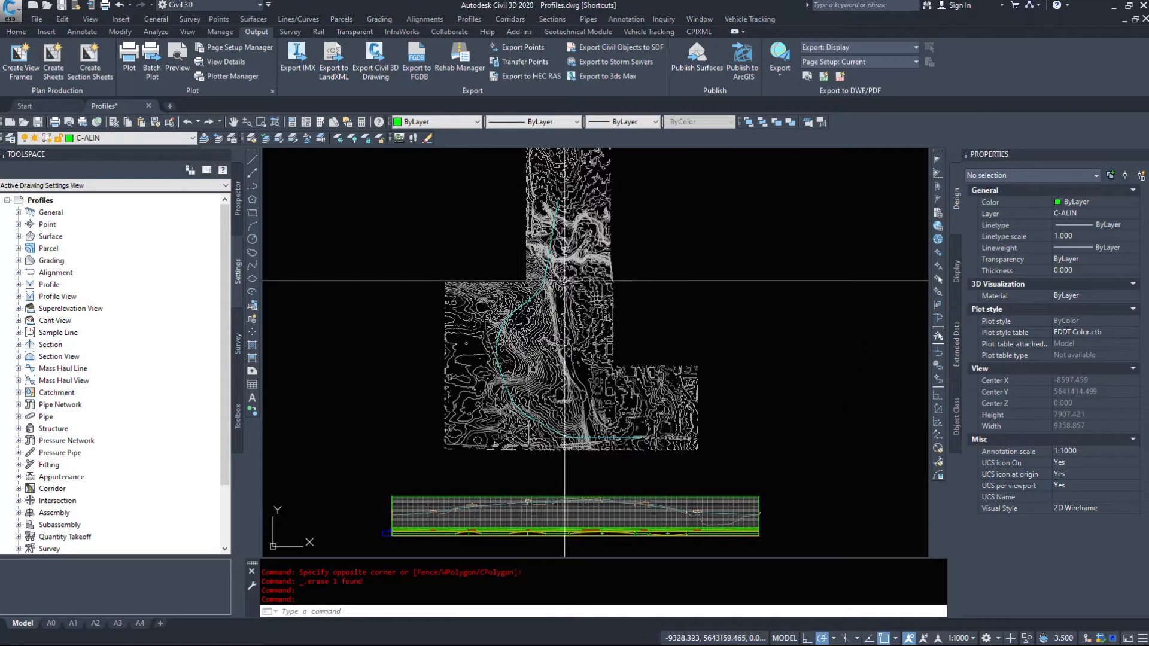
{"action": "mouse_move", "coordinate": [467, 290]}
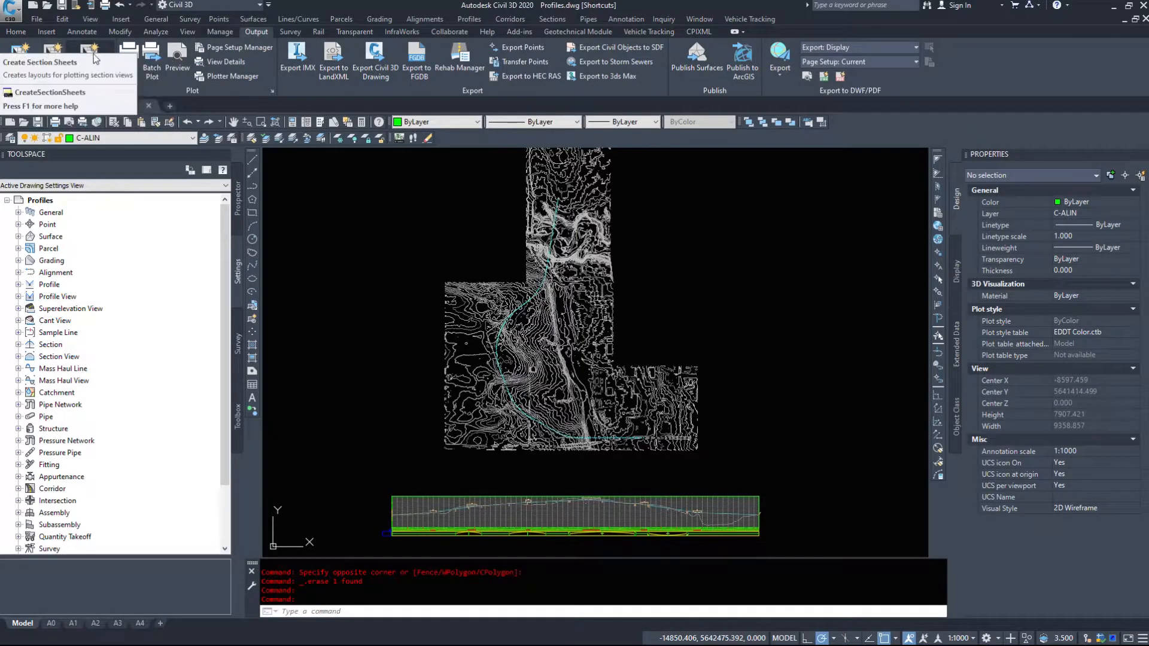
{"action": "middle_click_drag", "start_coordinate": [778, 413], "coordinate": [762, 383]}
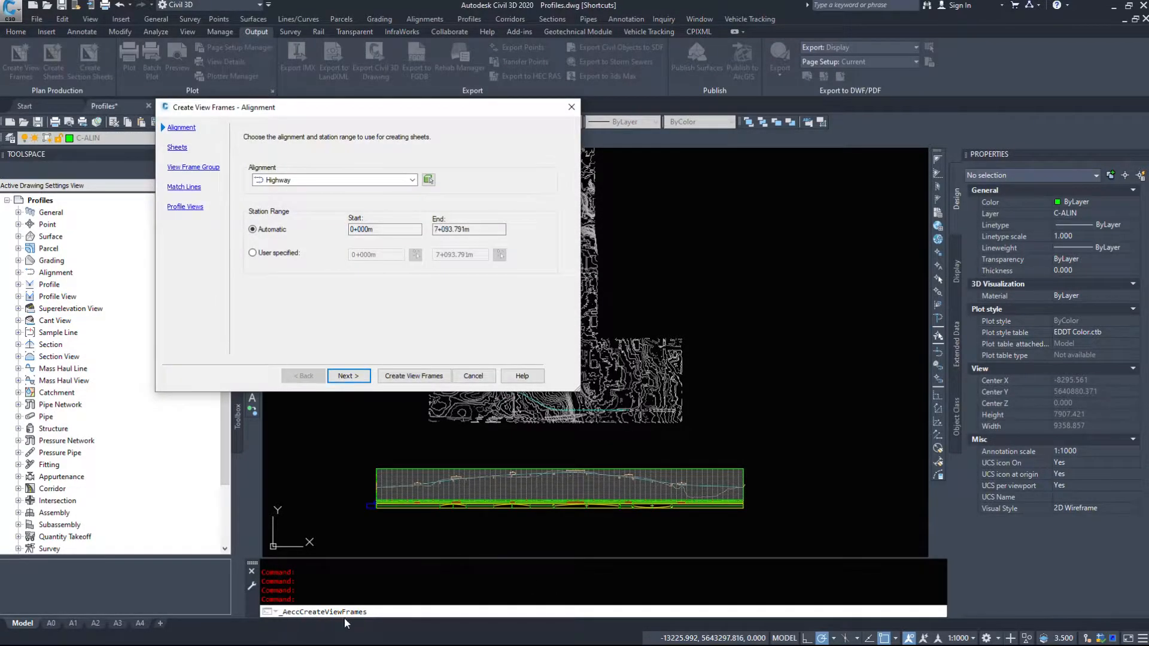
{"action": "left_click", "coordinate": [572, 108]}
{"action": "left_click_drag", "start_coordinate": [308, 105], "coordinate": [414, 98]}
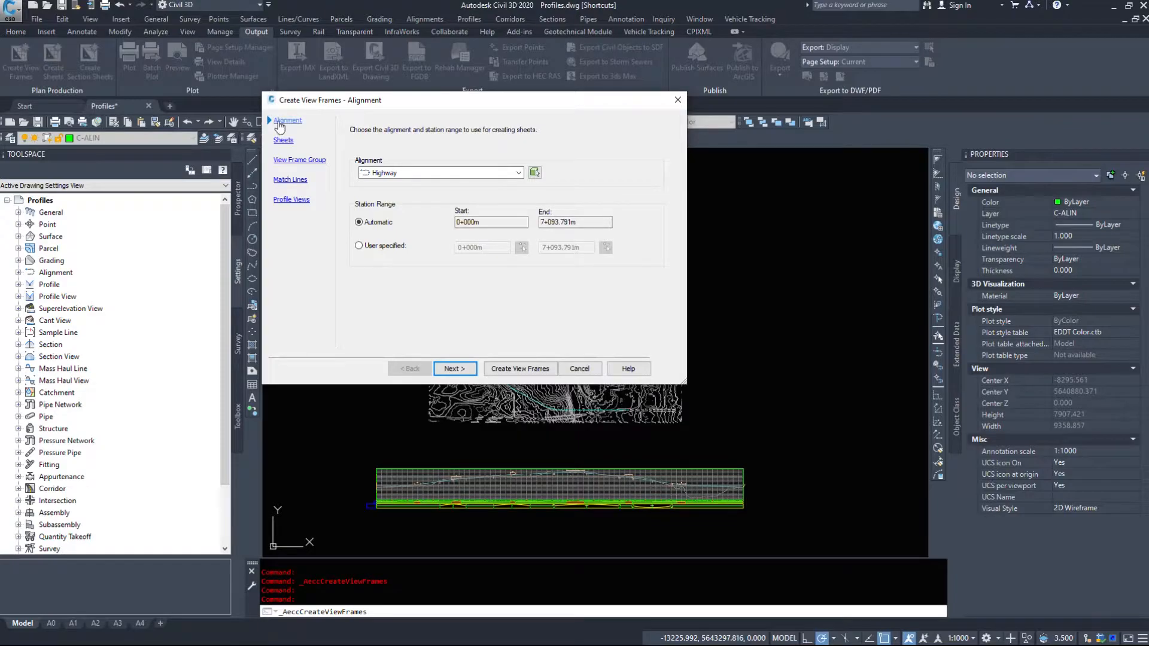
- Use the Highway alignment with the automatic station range for the view frames and continue to the sheet settings
{"action": "left_click", "coordinate": [385, 173]}
{"action": "left_click", "coordinate": [391, 175]}
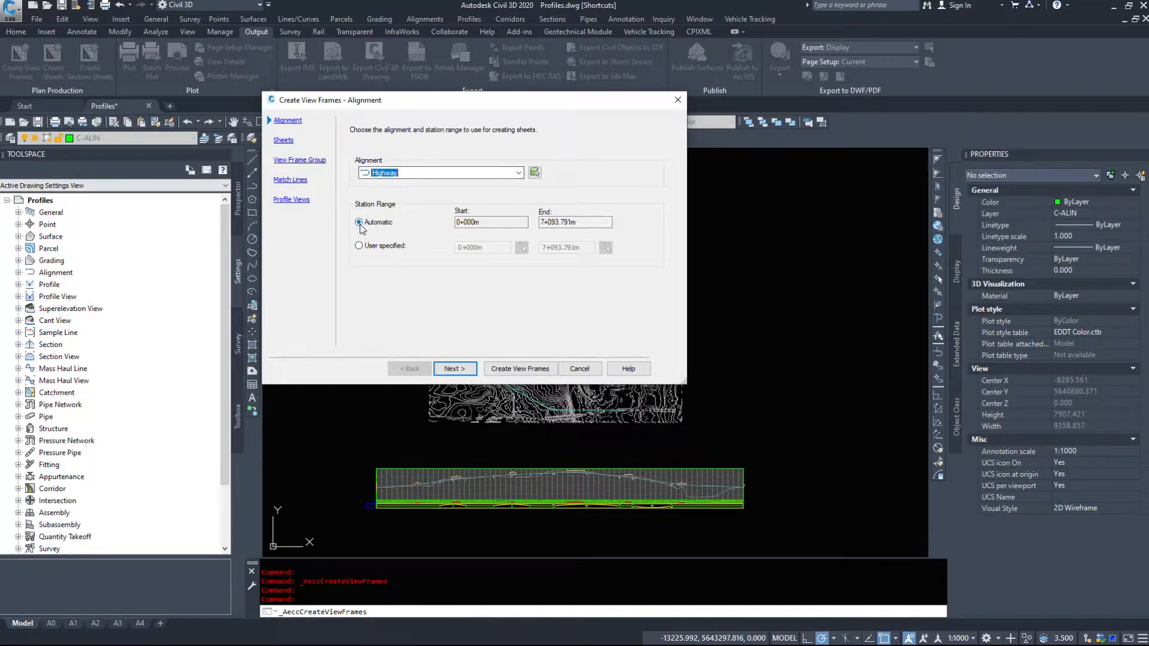
{"action": "key", "text": "Tab"}
{"action": "key", "text": "Tab"}
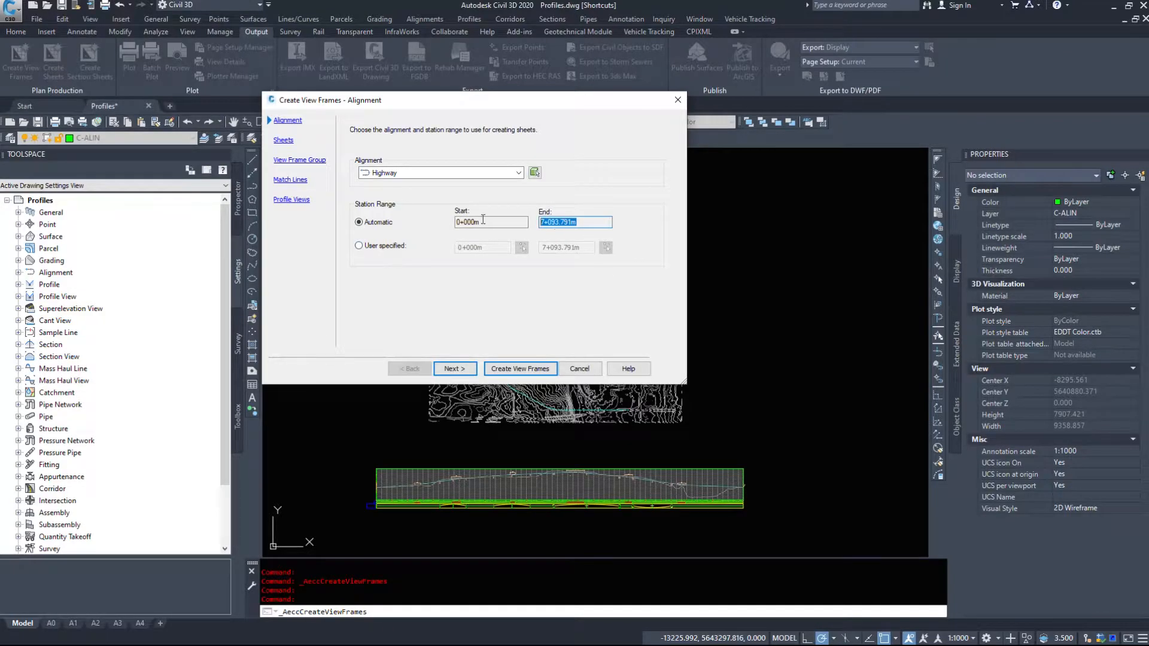
{"action": "left_click", "coordinate": [449, 174]}
{"action": "left_click", "coordinate": [449, 174]}
{"action": "left_click", "coordinate": [449, 174]}
{"action": "left_click", "coordinate": [449, 174]}
{"action": "left_click", "coordinate": [454, 369]}
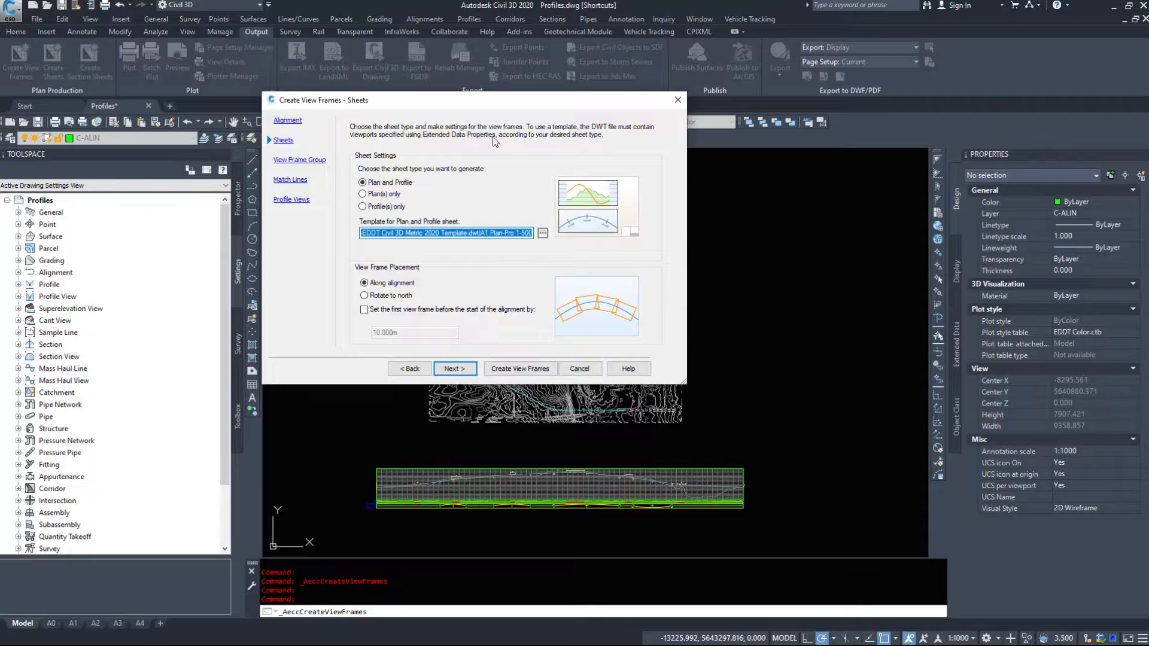
- Preview the plans-only and profiles-only sheet types and settle on Plan and Profile
{"action": "left_click", "coordinate": [390, 195]}
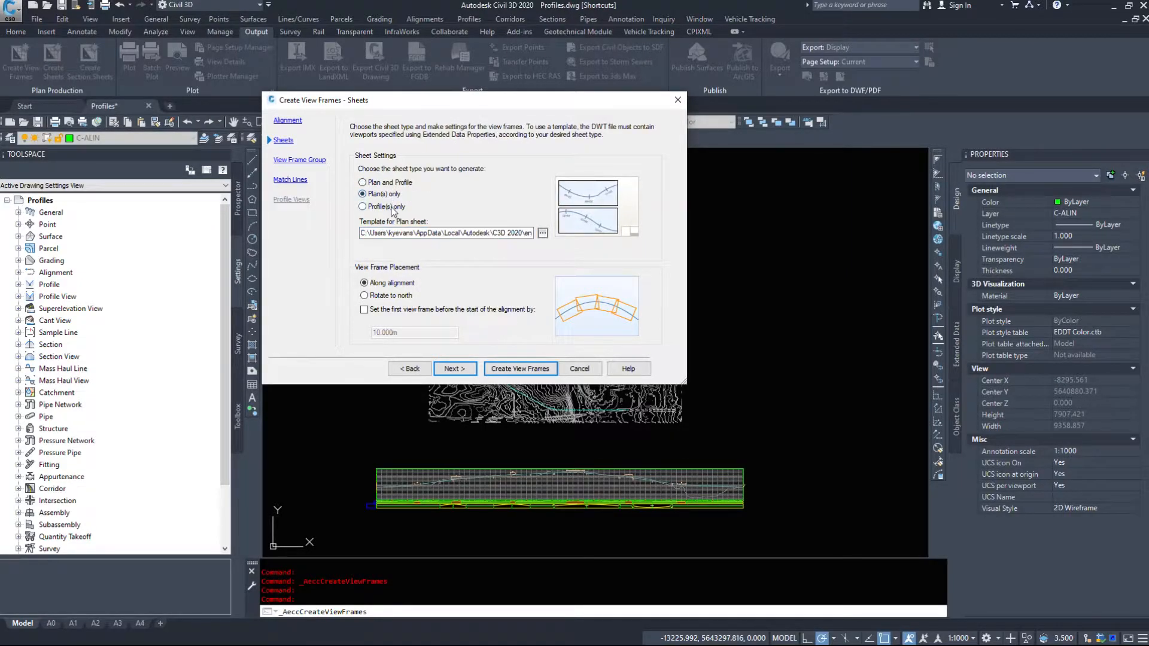
{"action": "left_click", "coordinate": [392, 208]}
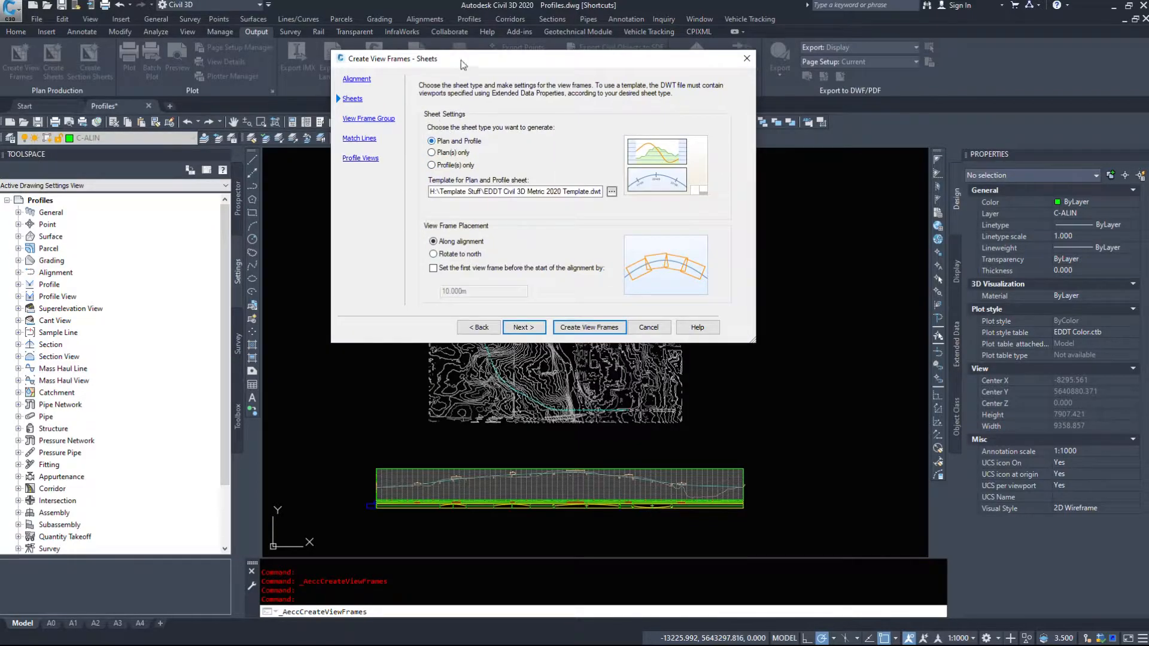
{"action": "left_click_drag", "start_coordinate": [464, 66], "coordinate": [413, 113]}
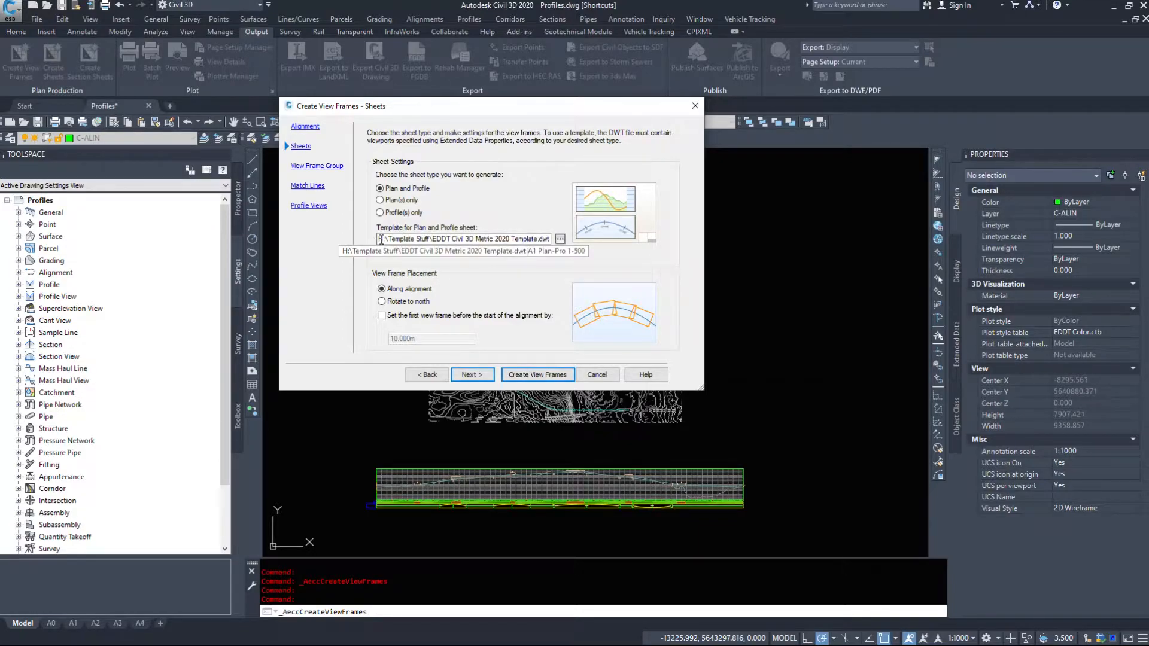
- Use the A1 Plan-Pro 1-500 layout from EDDT Civil 3D Metric 2020 Template.dwt as the sheet template
{"action": "left_click", "coordinate": [560, 240]}
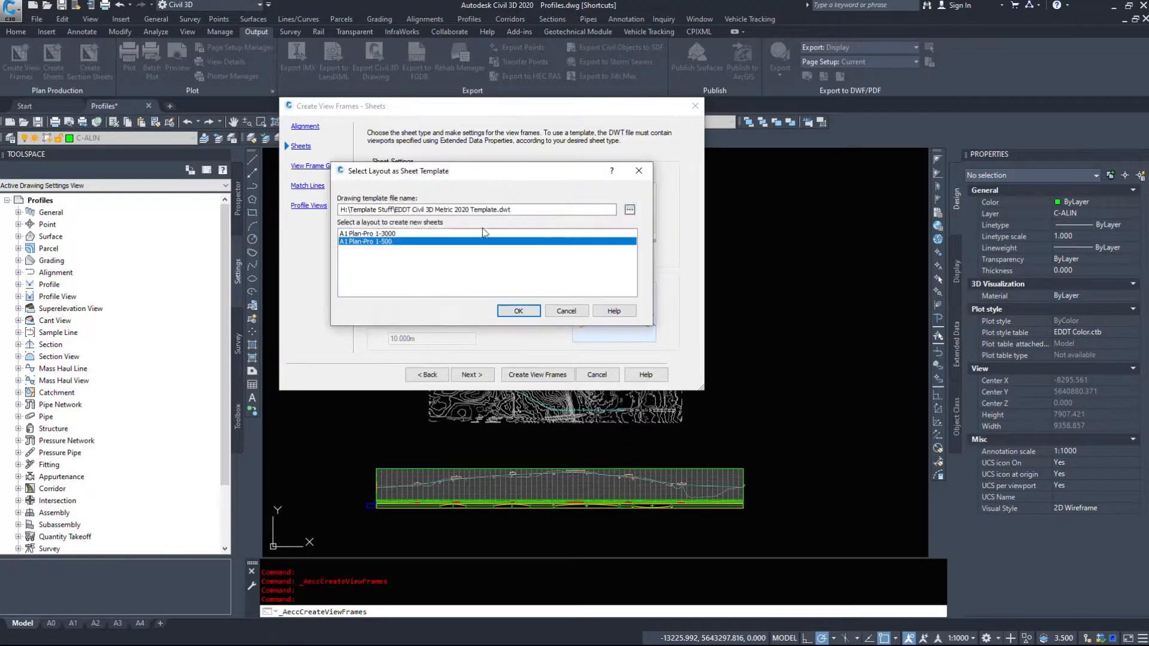
{"action": "left_click", "coordinate": [630, 210]}
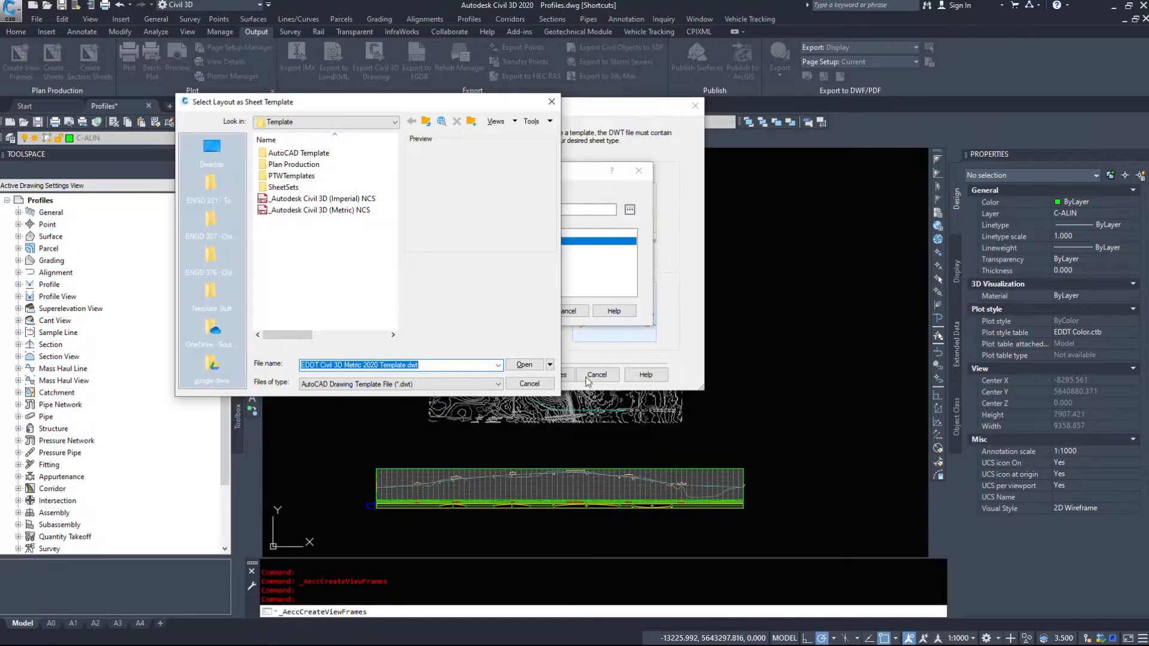
{"action": "left_click", "coordinate": [525, 365]}
{"action": "left_click", "coordinate": [381, 234]}
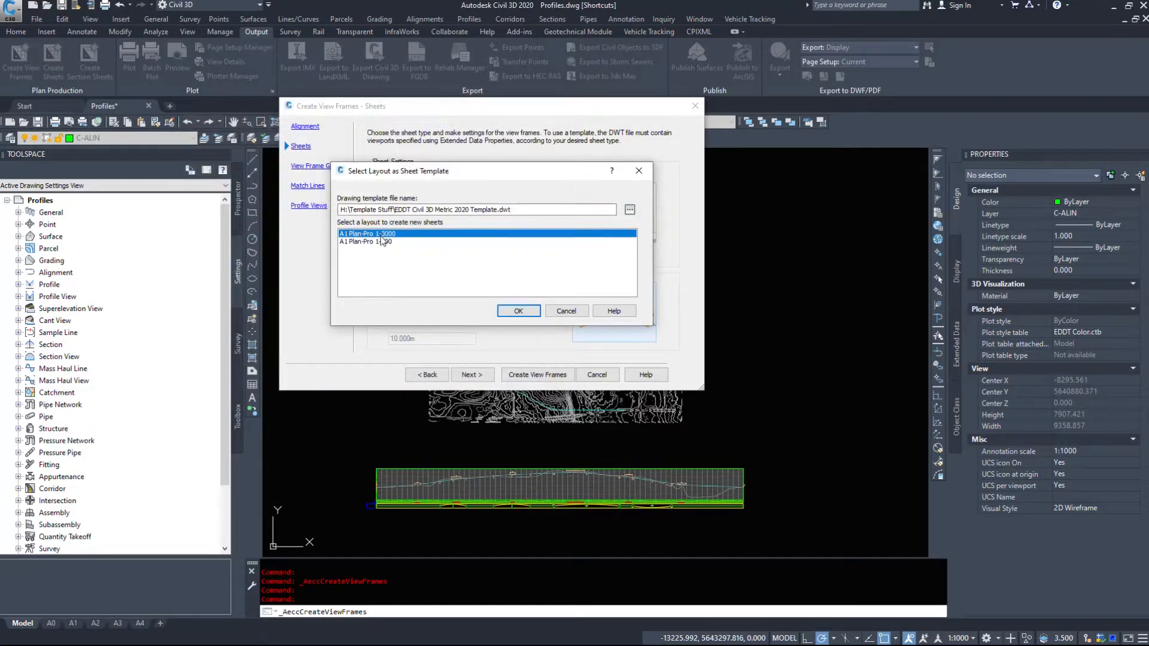
{"action": "left_click", "coordinate": [382, 242]}
{"action": "left_click", "coordinate": [379, 234]}
{"action": "left_click", "coordinate": [378, 241]}
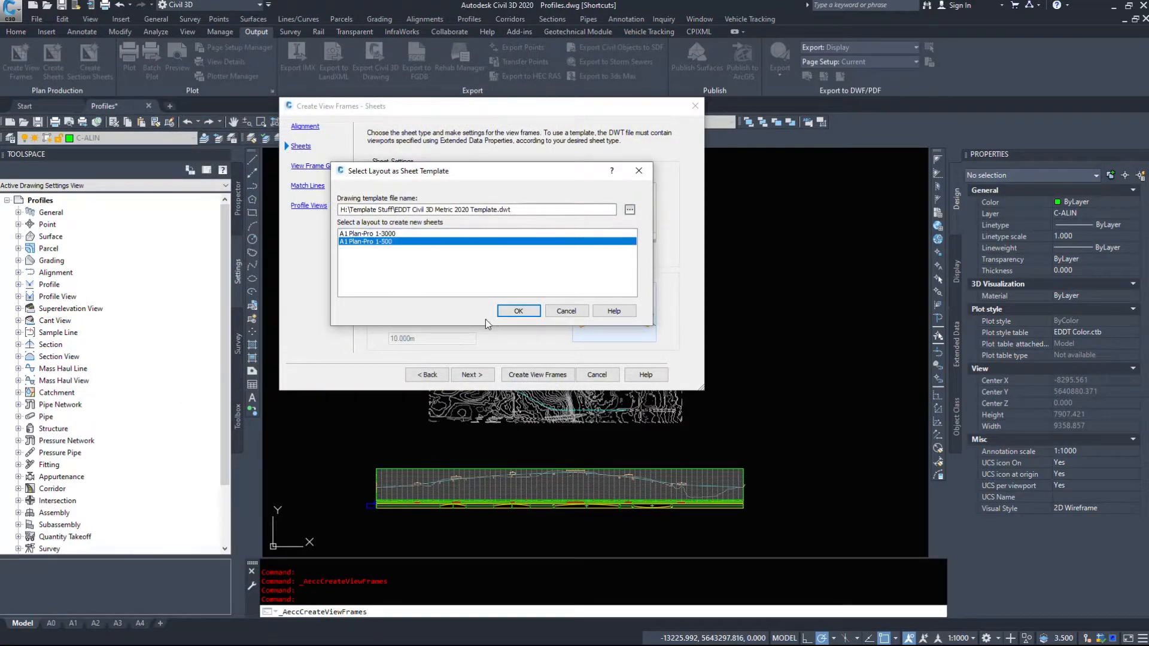
{"action": "left_click", "coordinate": [518, 312]}
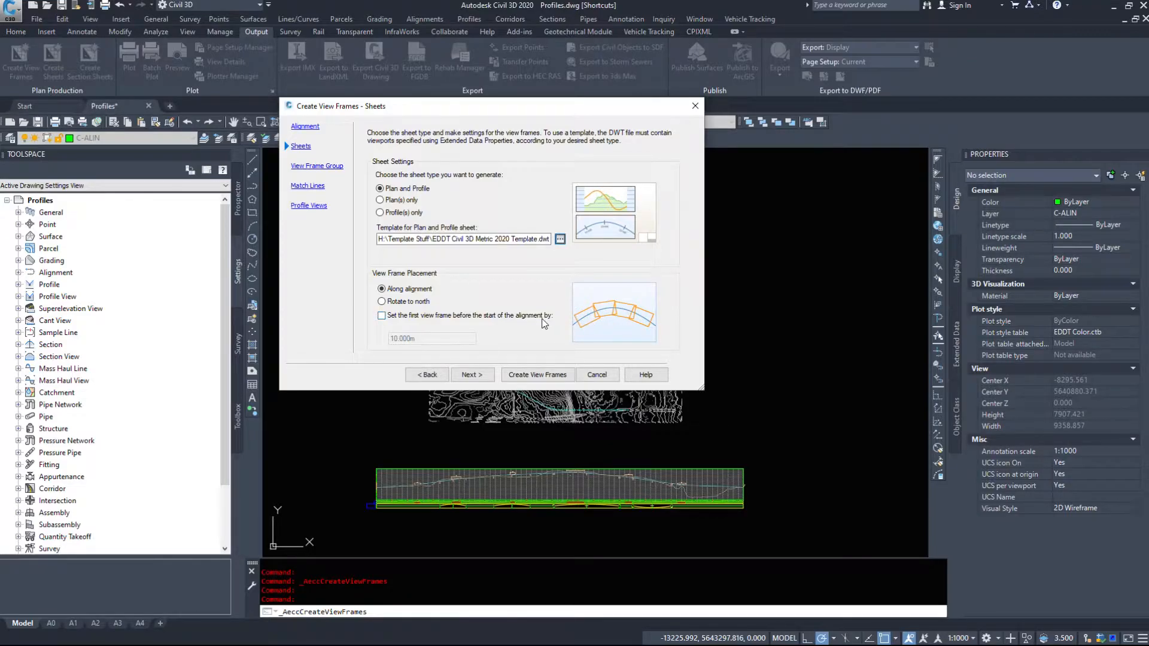
- Place the view frames along the alignment, with the first frame starting 10 m before the alignment, and continue to the group settings
{"action": "left_click", "coordinate": [416, 302]}
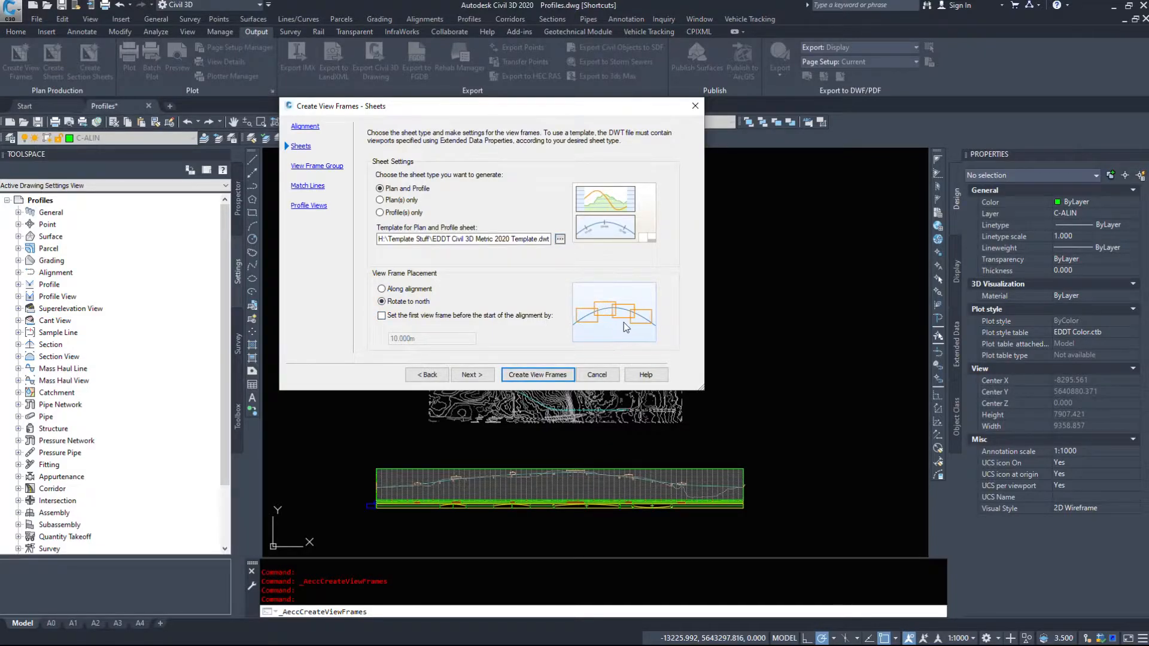
{"action": "left_click", "coordinate": [413, 291]}
{"action": "left_click", "coordinate": [424, 317]}
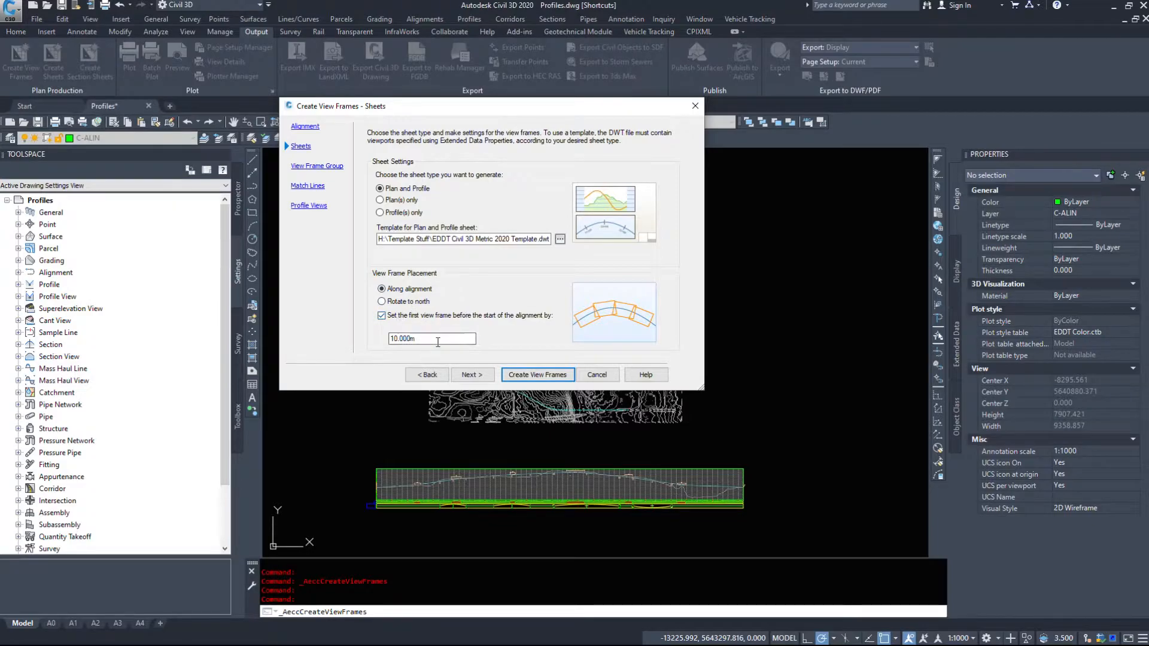
{"action": "left_click_drag", "start_coordinate": [412, 345], "coordinate": [299, 327]}
{"action": "left_click", "coordinate": [472, 374]}
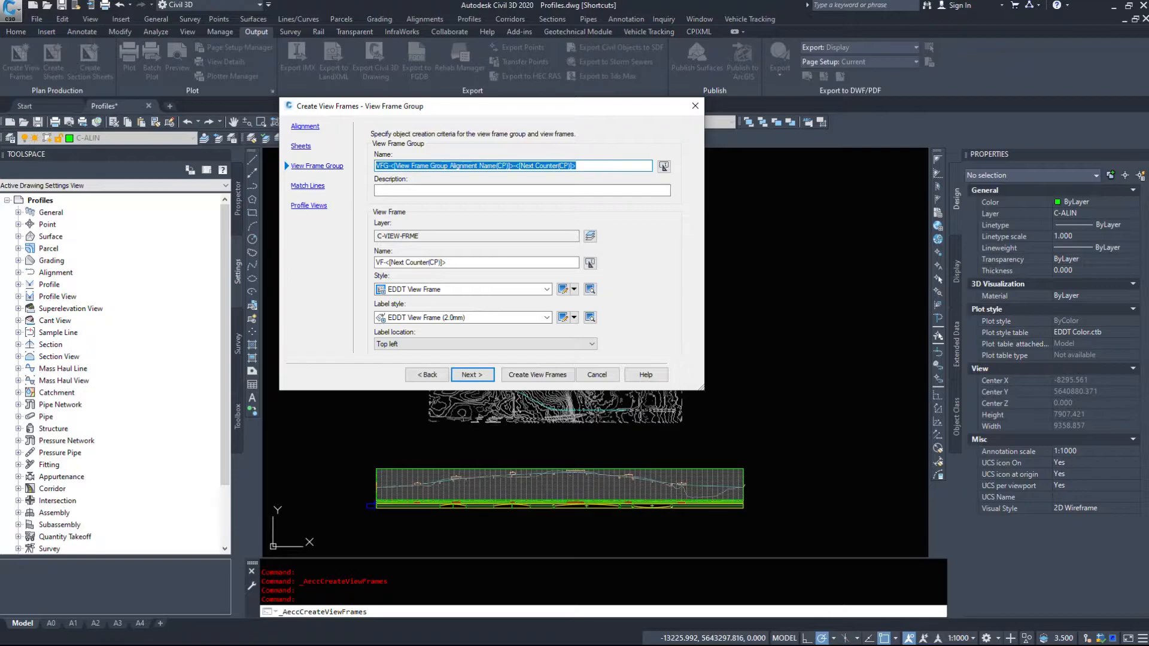
- Name the view frame group Highway VFG, keeping the EDDT View Frame style, the EDDT View Frame (2.0mm) label style and the top left label location
{"action": "type", "text": "Highway VFG"}
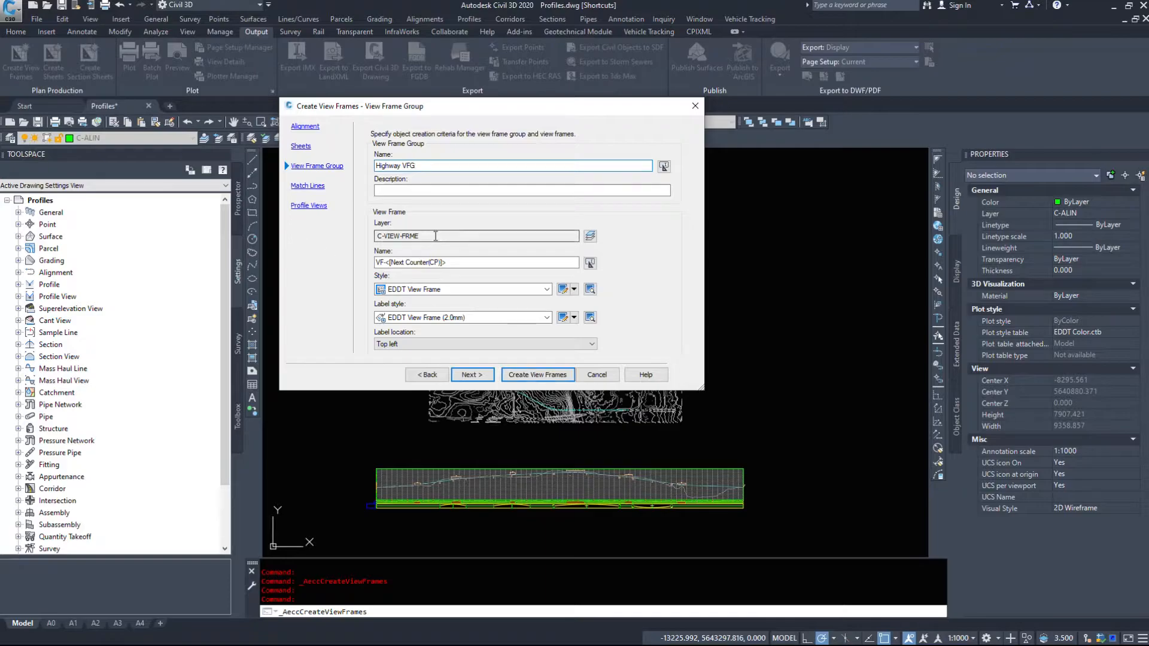
{"action": "left_click_drag", "start_coordinate": [449, 262], "coordinate": [409, 214]}
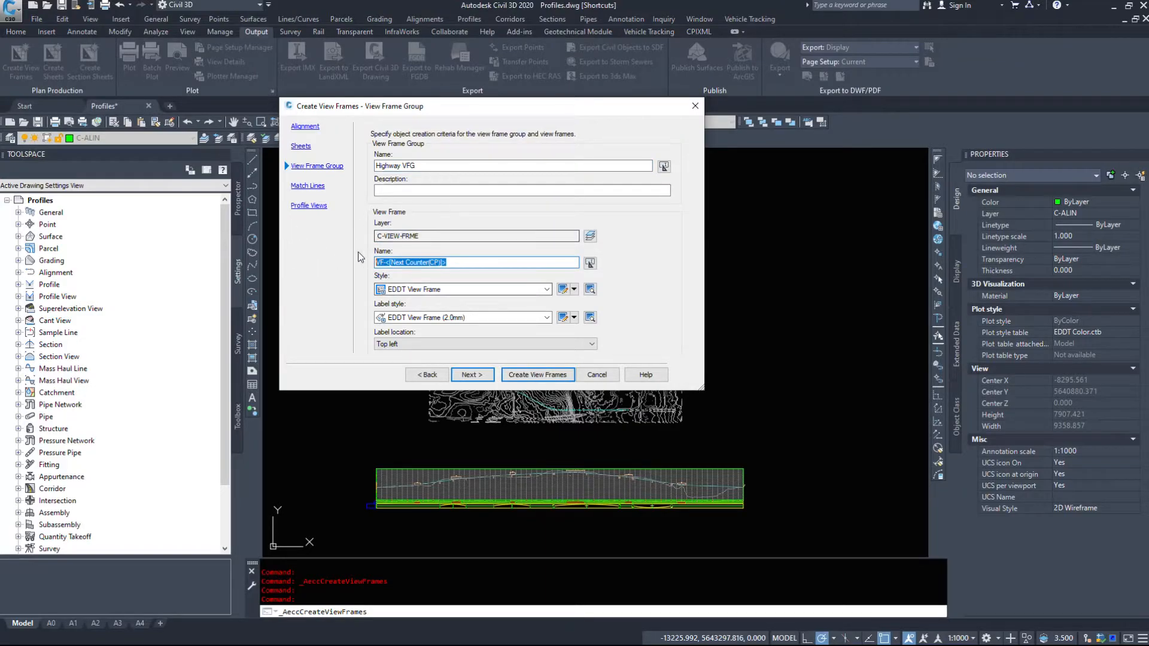
{"action": "left_click", "coordinate": [443, 289]}
{"action": "left_click", "coordinate": [432, 303]}
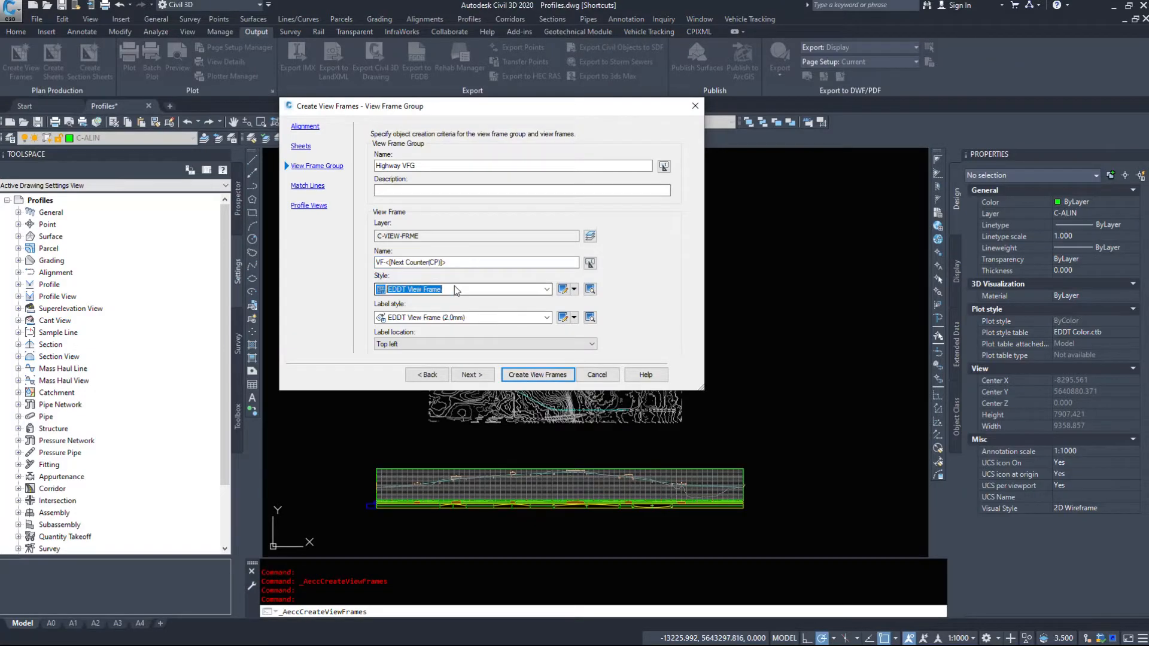
{"action": "left_click", "coordinate": [463, 318]}
{"action": "left_click", "coordinate": [427, 339]}
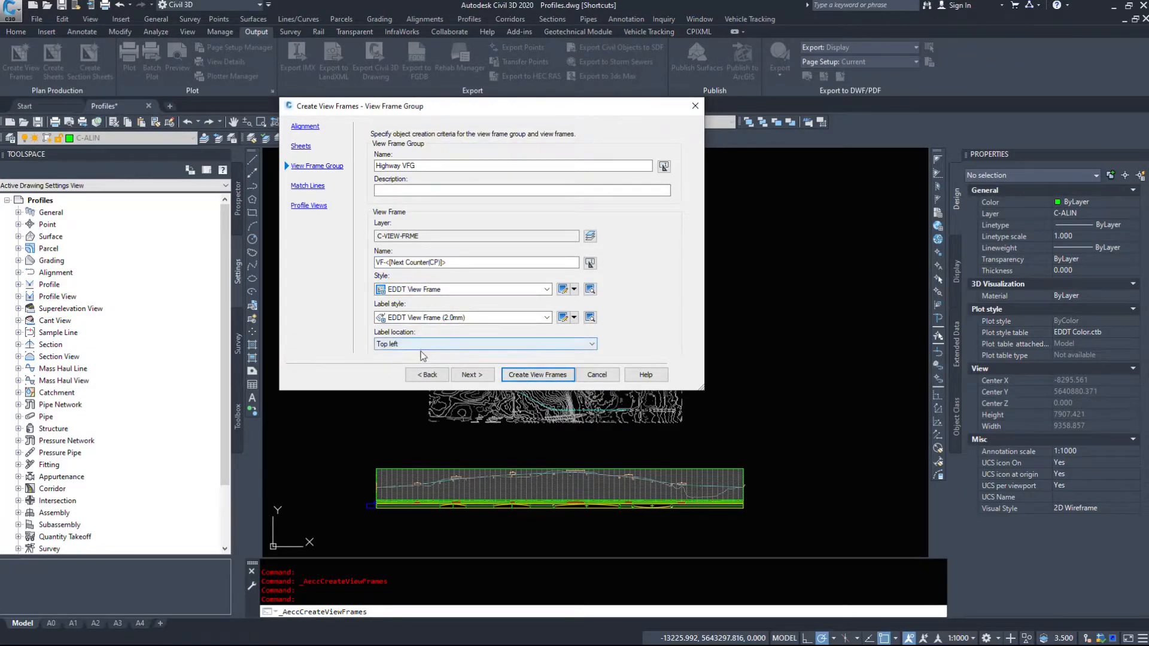
- Keep the view frame label location at Top left and continue to the match line settings
{"action": "left_click", "coordinate": [427, 341]}
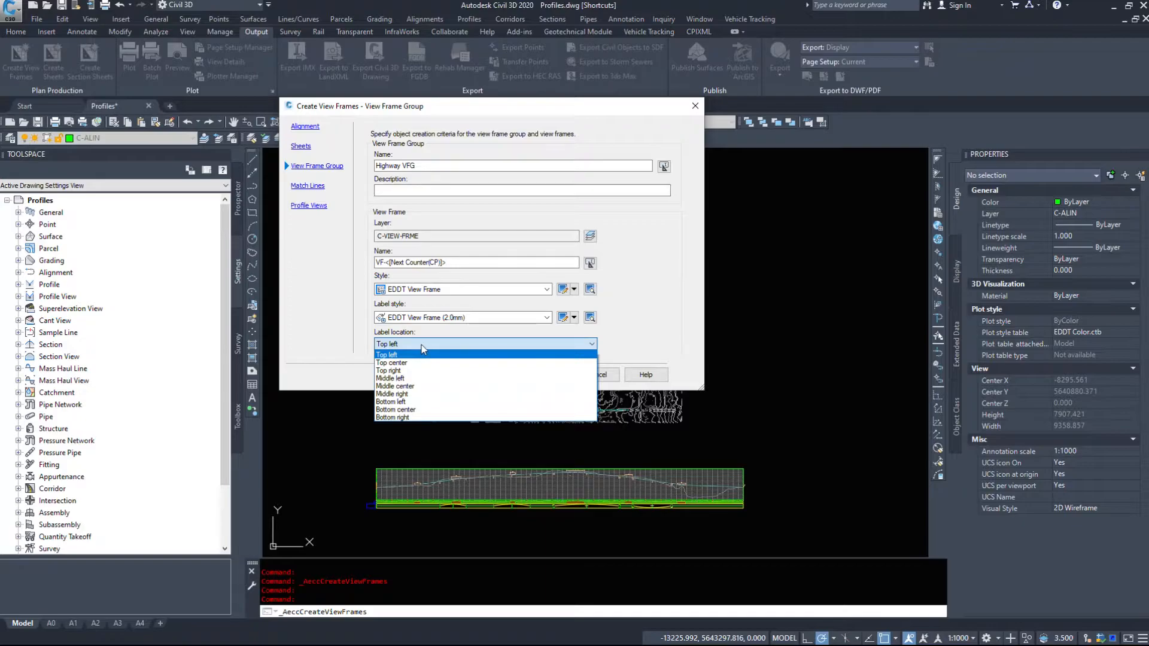
{"action": "left_click", "coordinate": [430, 352]}
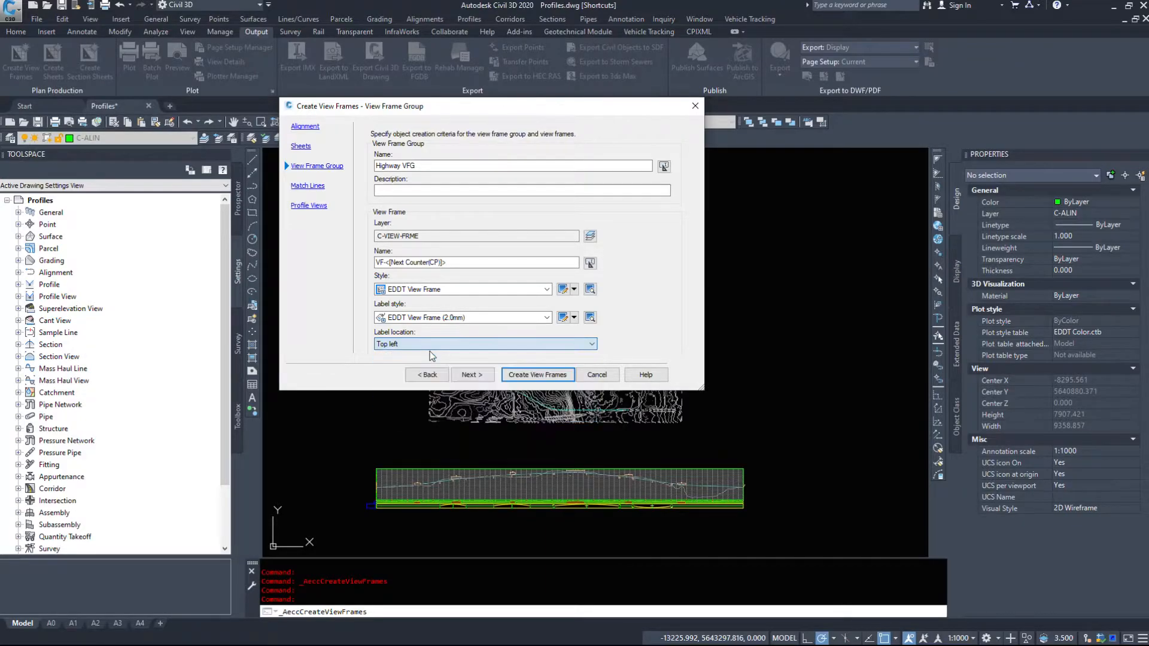
{"action": "left_click", "coordinate": [470, 372]}
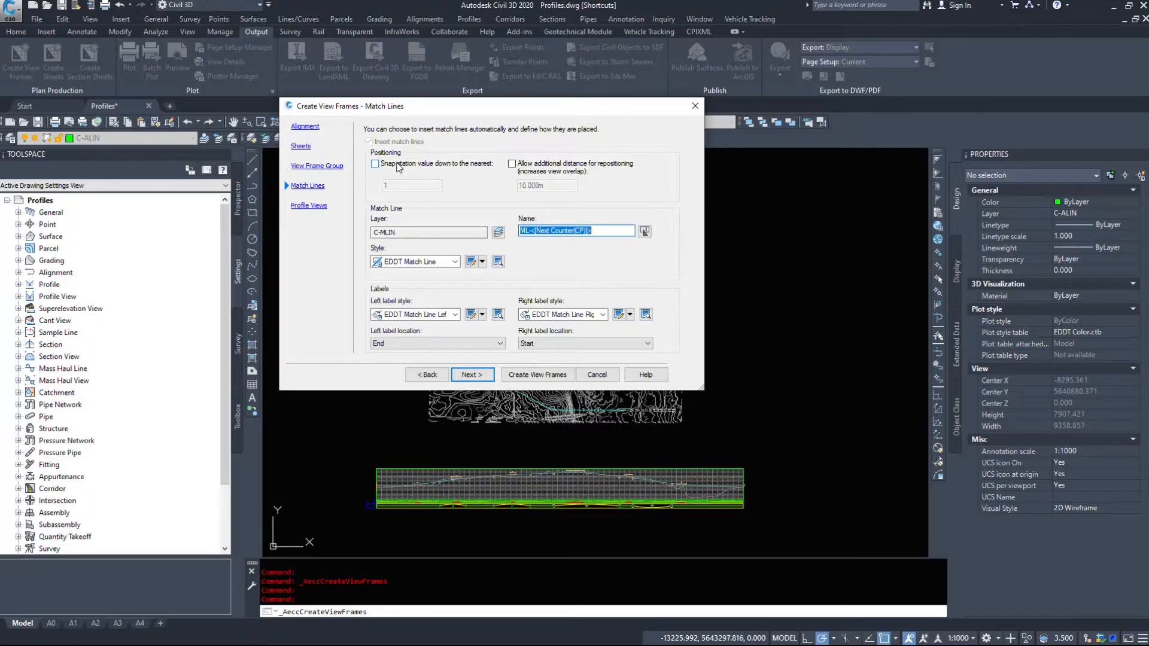
- Snap the match line stations down to the nearest 10 and allow an additional repositioning distance of 50 m
{"action": "left_click", "coordinate": [398, 167]}
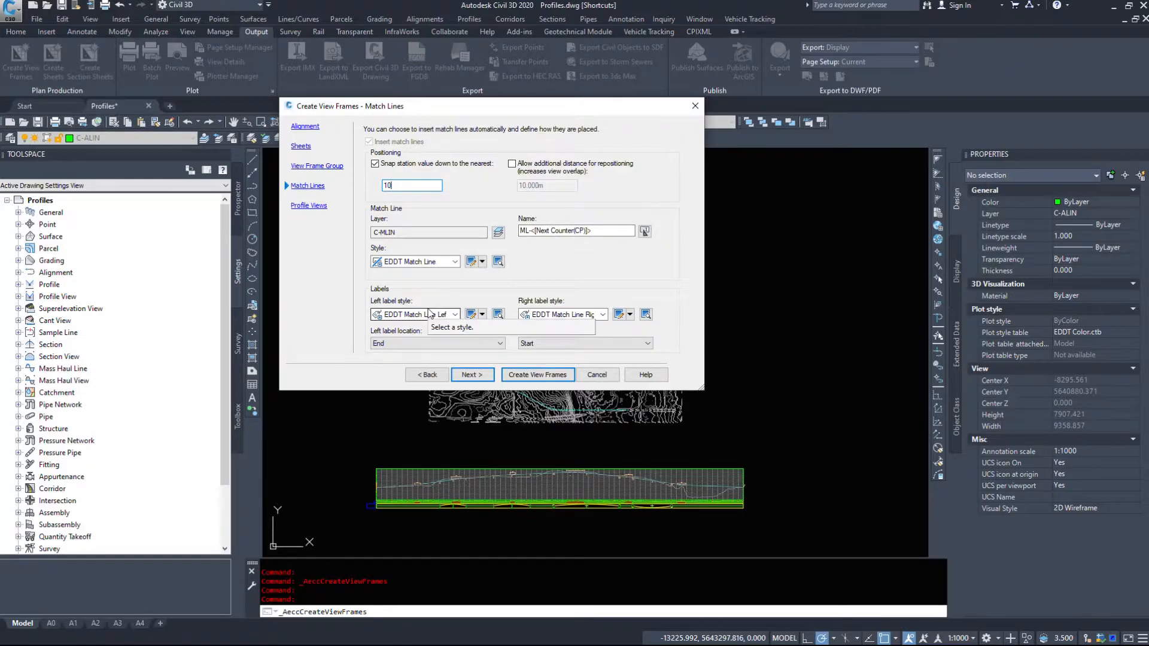
{"action": "left_click", "coordinate": [547, 164]}
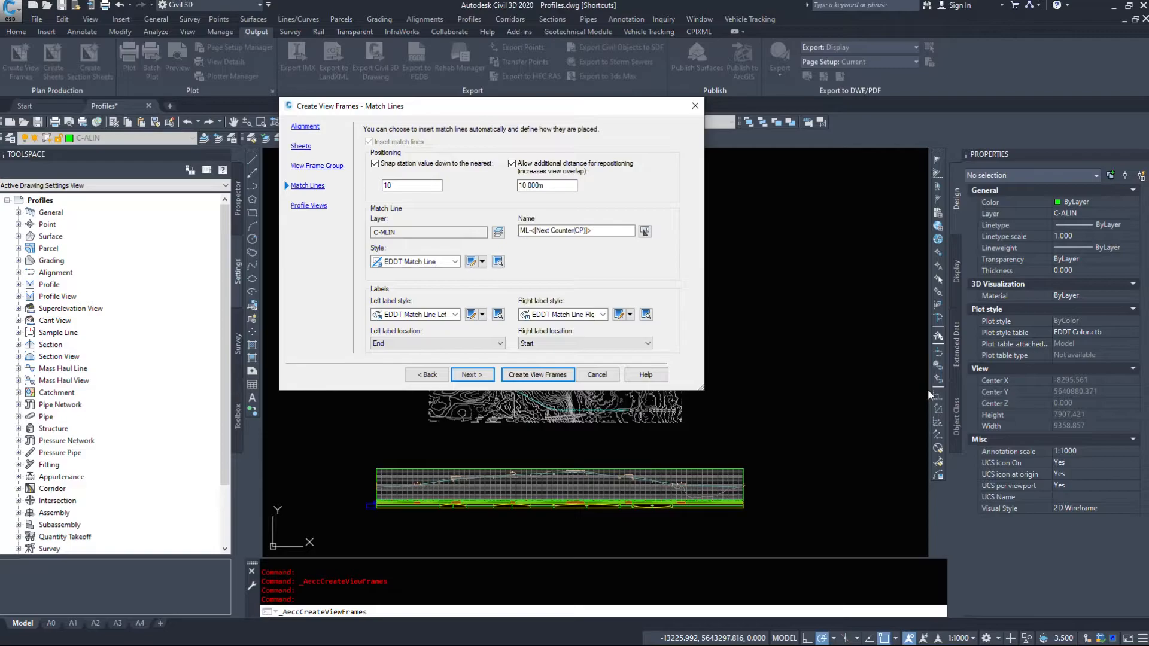
{"action": "left_click_drag", "start_coordinate": [559, 186], "coordinate": [517, 186]}
{"action": "type", "text": "50"}
{"action": "double_click", "coordinate": [547, 187]}
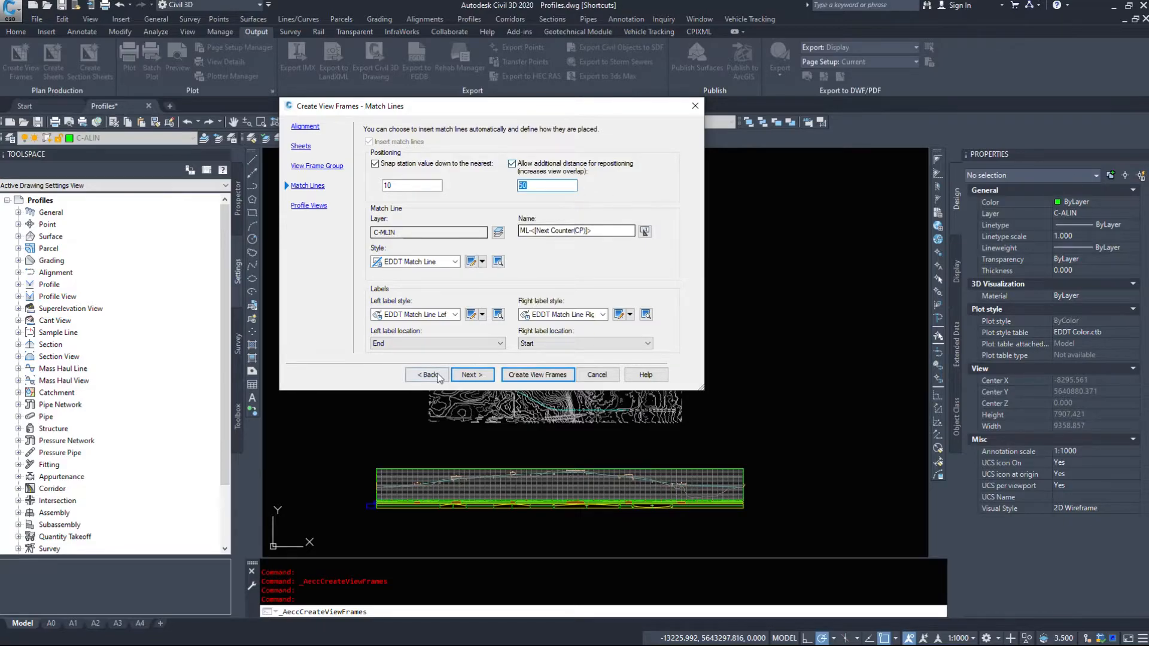
{"action": "key", "text": "Tab"}
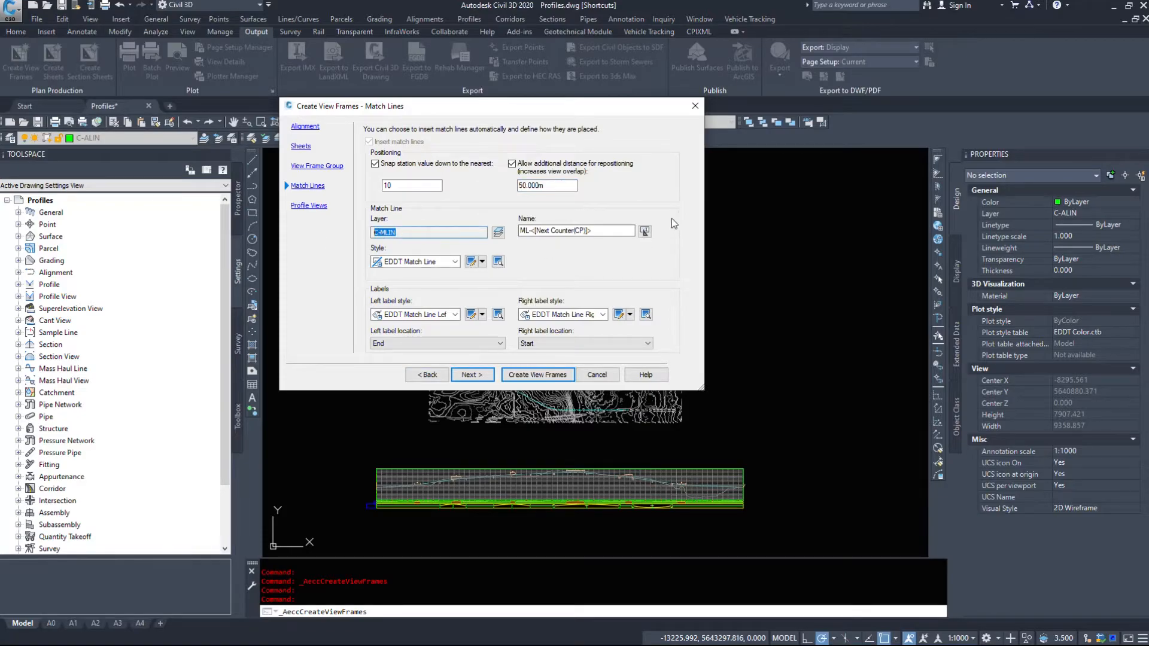
{"action": "key", "text": "Tab"}
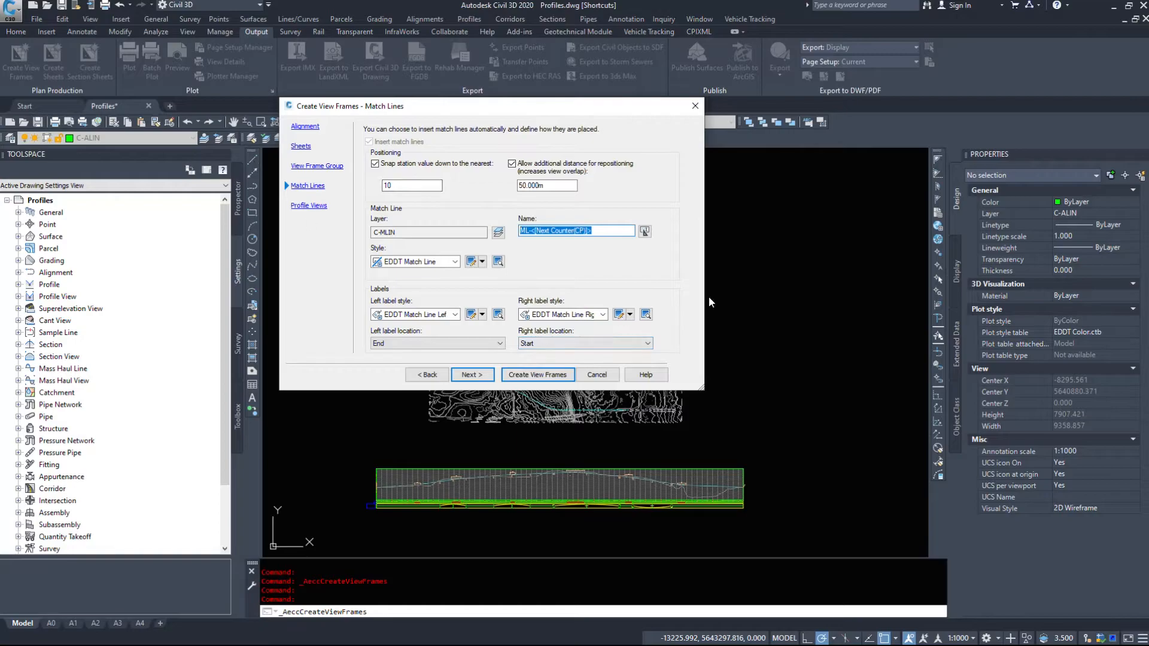
- Replace the counter in the match line name template with the Match Line Raw Station field, keeping the ML- prefix
{"action": "left_click", "coordinate": [645, 231]}
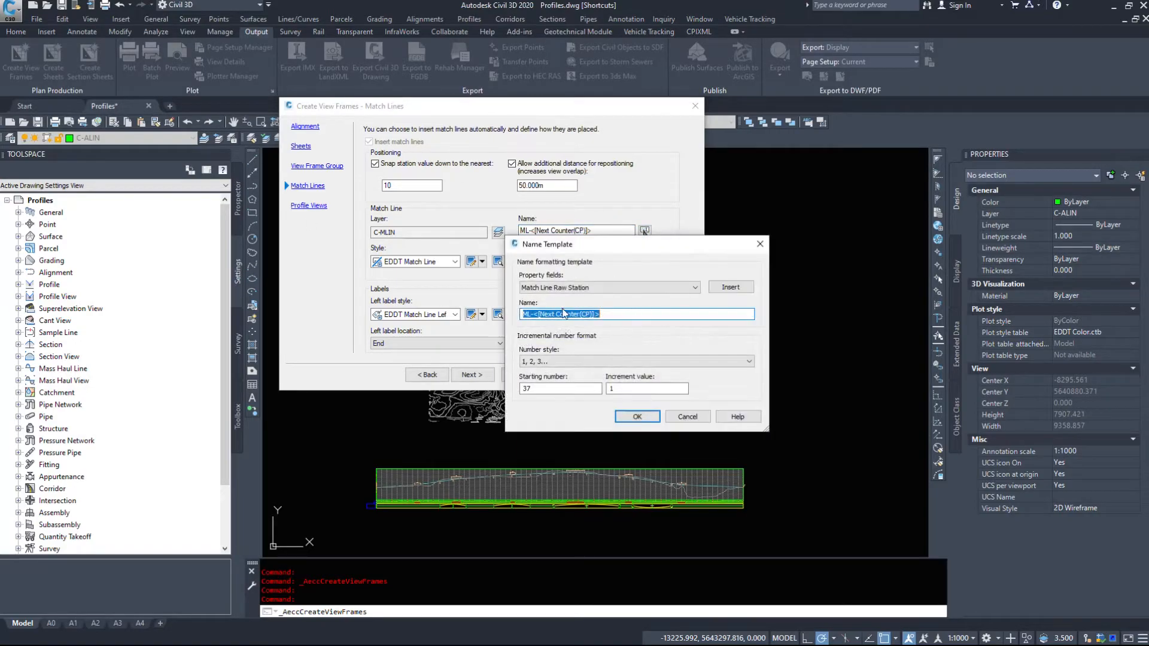
{"action": "left_click_drag", "start_coordinate": [533, 315], "coordinate": [596, 319]}
{"action": "left_click", "coordinate": [586, 289]}
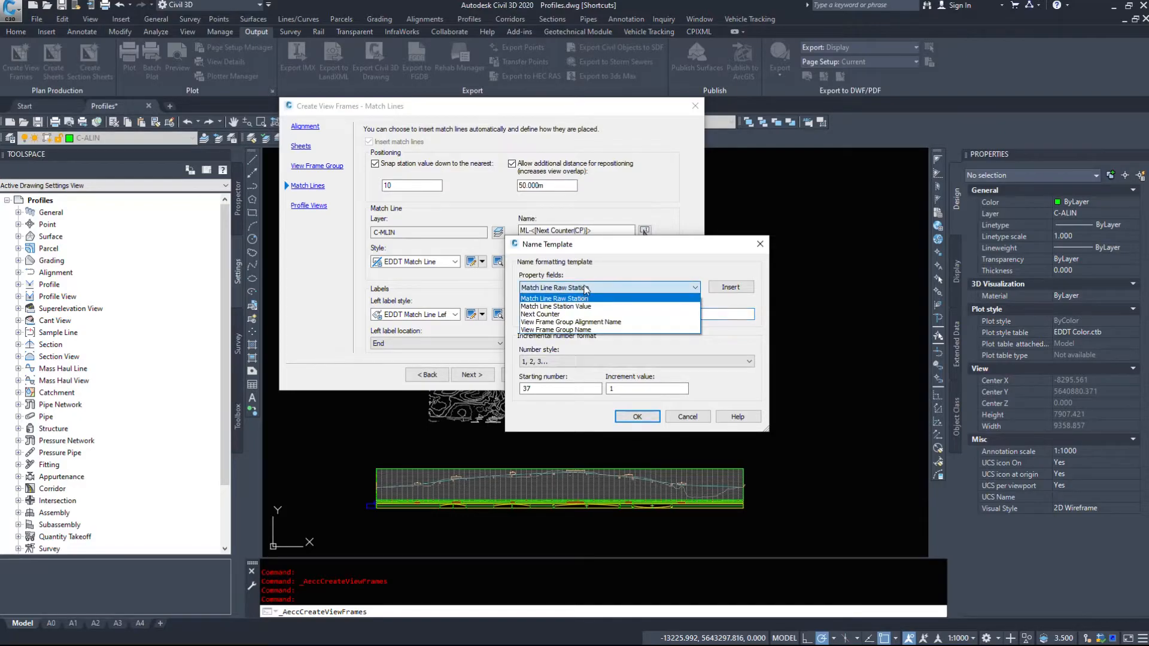
{"action": "left_click", "coordinate": [585, 289]}
{"action": "left_click", "coordinate": [731, 288]}
{"action": "left_click", "coordinate": [587, 289]}
{"action": "left_click", "coordinate": [587, 293]}
- Append the Match Line Station Value field to the match line name and set the starting number to 1
{"action": "left_click", "coordinate": [631, 314]}
{"action": "left_click", "coordinate": [634, 292]}
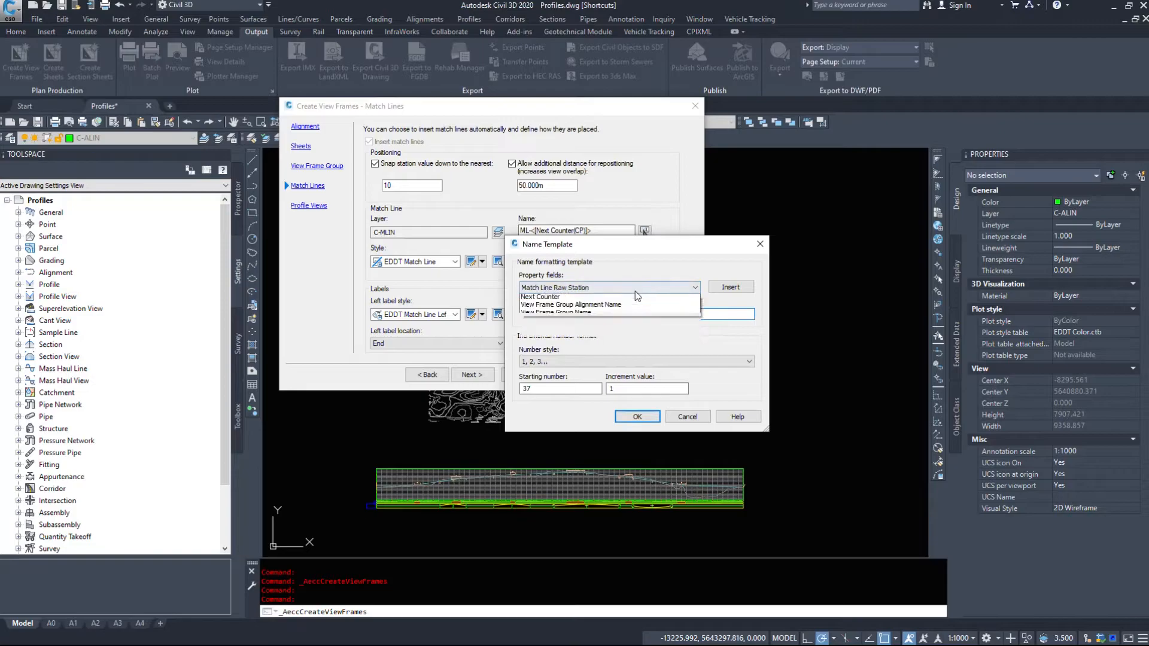
{"action": "left_click", "coordinate": [578, 307]}
{"action": "left_click", "coordinate": [731, 287]}
{"action": "left_click", "coordinate": [579, 288]}
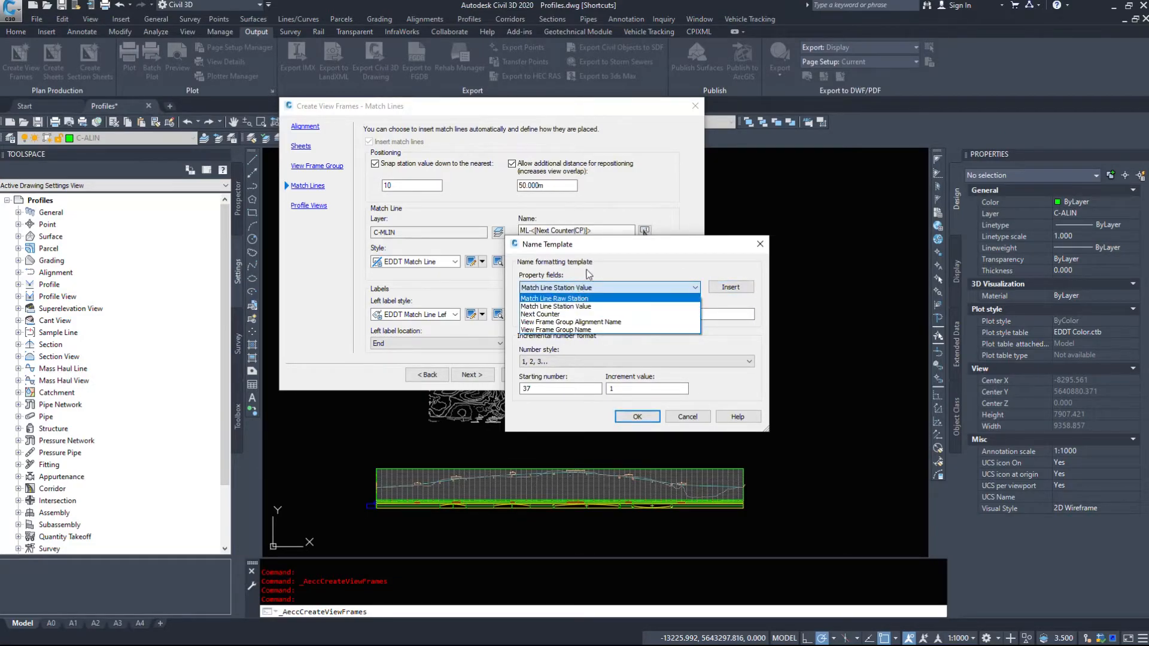
{"action": "left_click", "coordinate": [579, 289]}
{"action": "double_click", "coordinate": [541, 389]}
{"action": "type", "text": "1"}
{"action": "left_click", "coordinate": [637, 417]}
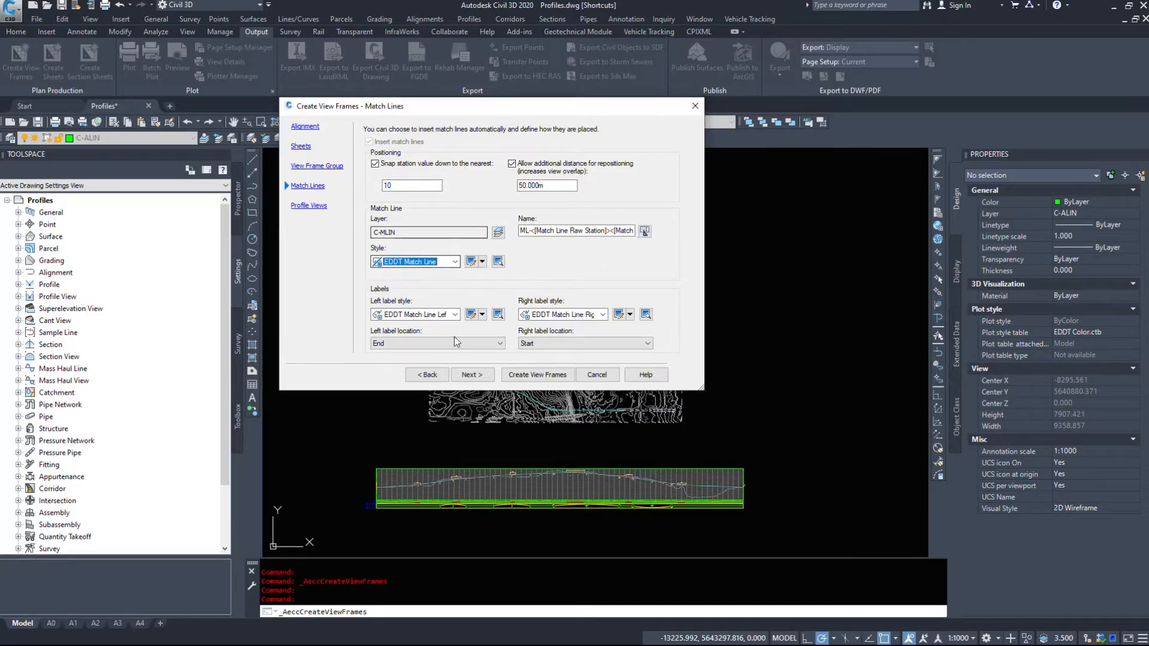
- Use the EDDT Match Line Left (2.0mm) label style for left labels and the corresponding EDDT right style for right labels
{"action": "left_click", "coordinate": [441, 315]}
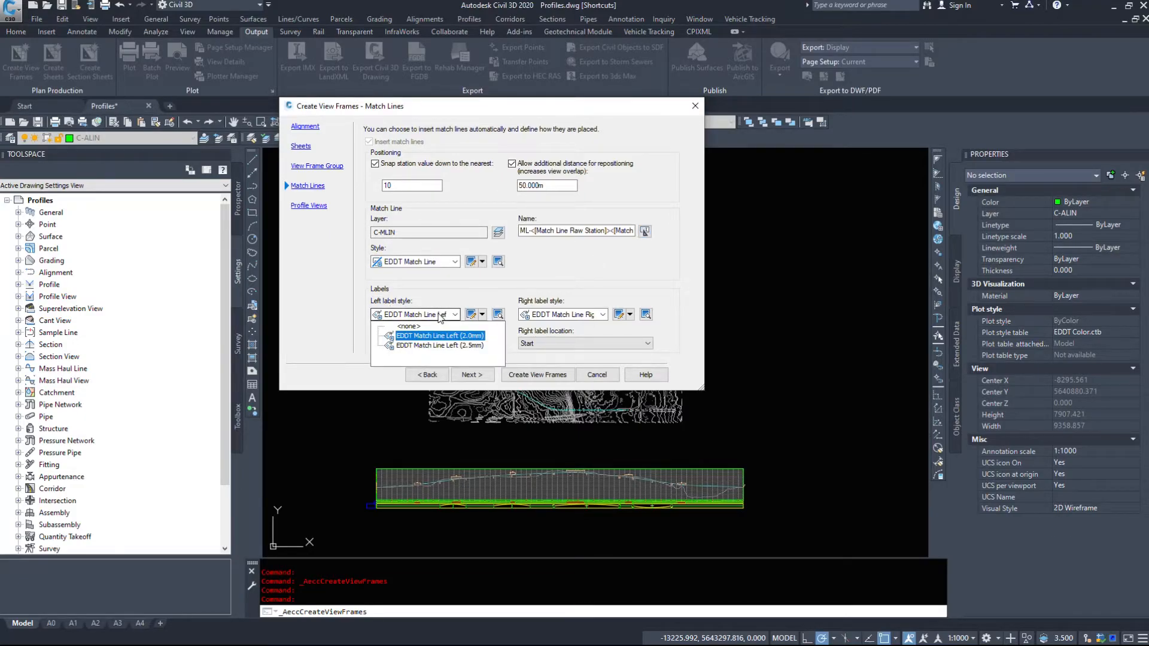
{"action": "left_click", "coordinate": [440, 335]}
{"action": "left_click", "coordinate": [603, 315]}
{"action": "left_click", "coordinate": [575, 336]}
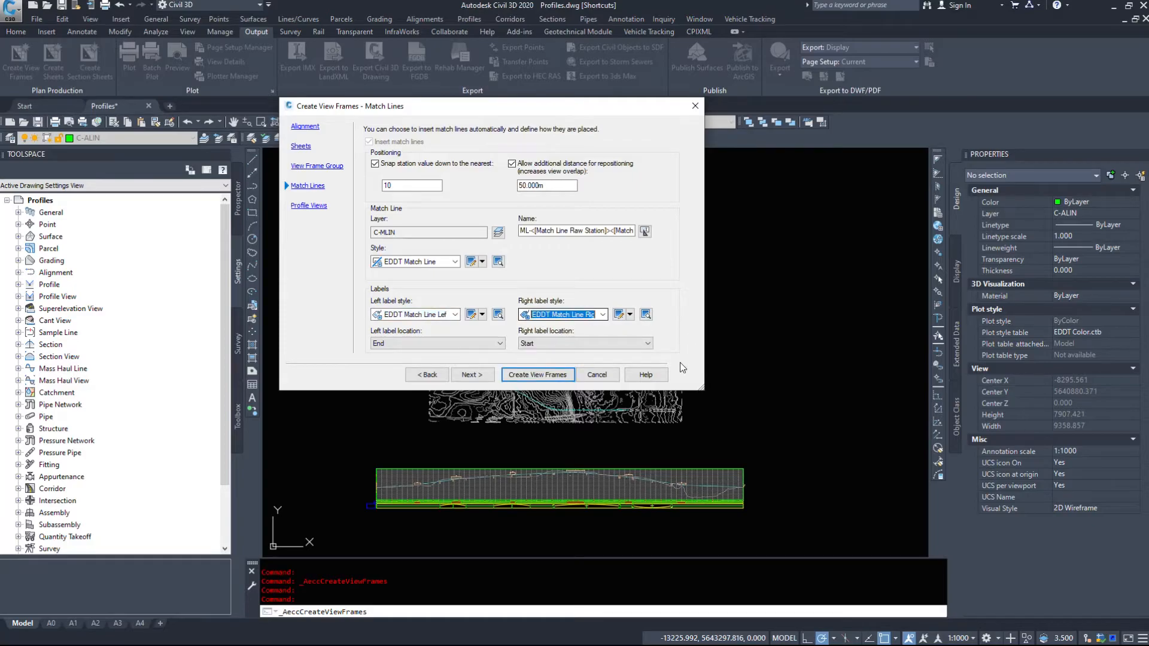
- Keep the left match line labels at End and the right ones at Start, and continue to the profile view settings
{"action": "left_click", "coordinate": [452, 347]}
{"action": "left_click", "coordinate": [454, 353]}
{"action": "left_click", "coordinate": [594, 342]}
{"action": "left_click", "coordinate": [594, 342]}
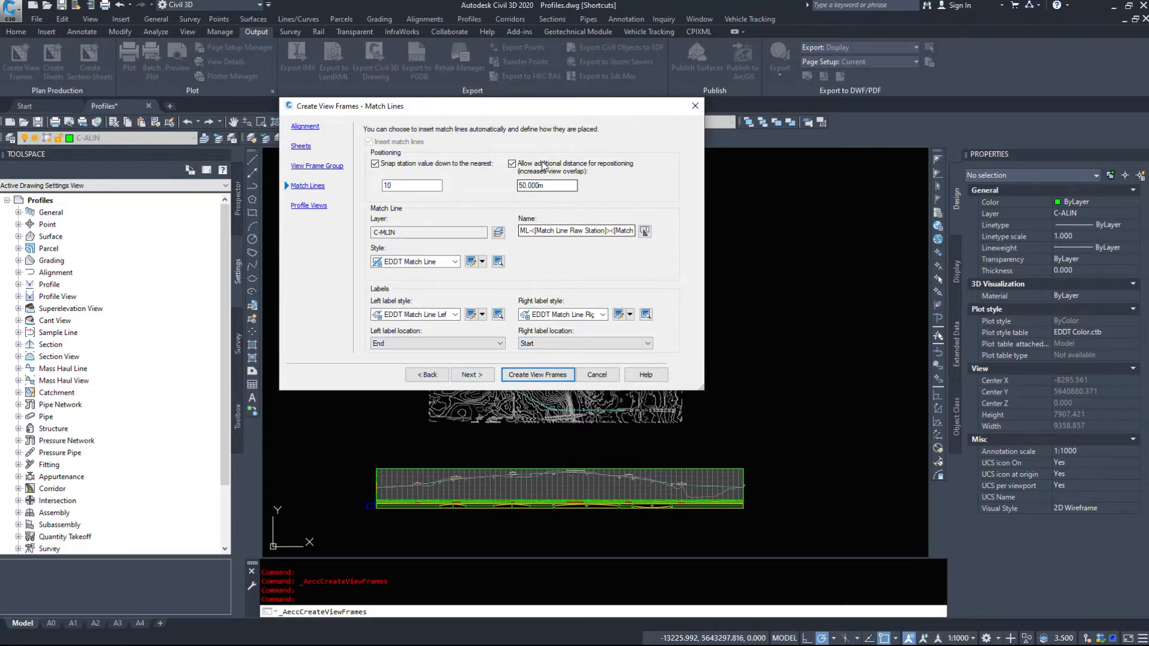
{"action": "left_click", "coordinate": [462, 377]}
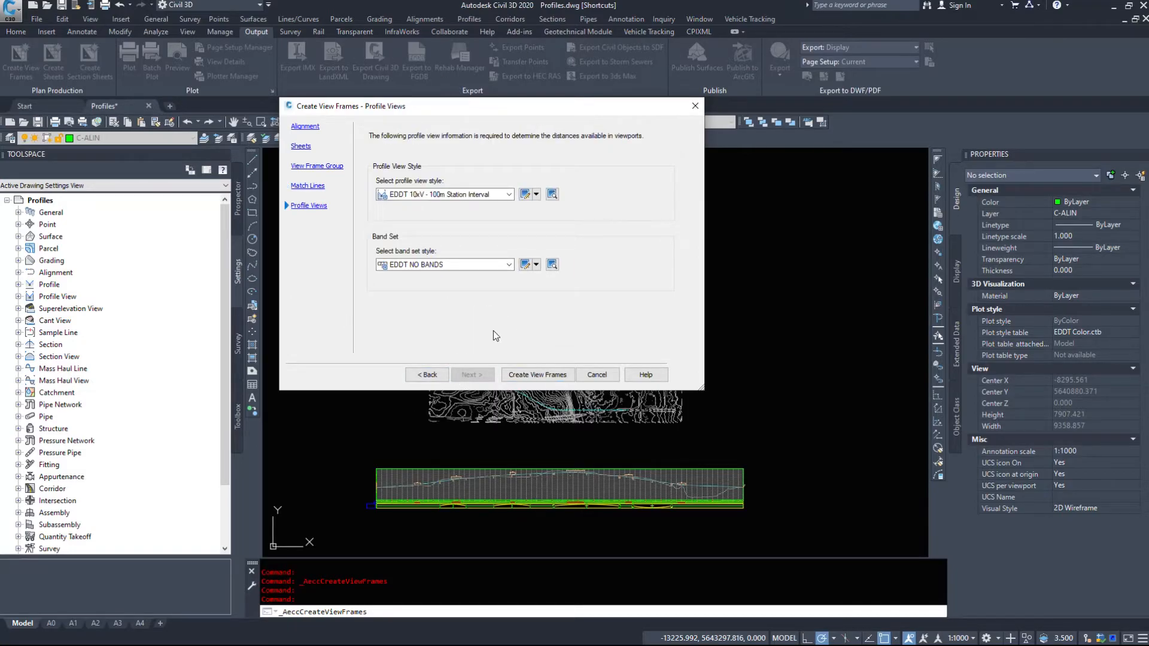
- Create the view frames with the EDDT 5xV - 20m Station Interval profile view style and the EDDT NO BANDS band set
{"action": "left_click", "coordinate": [447, 195]}
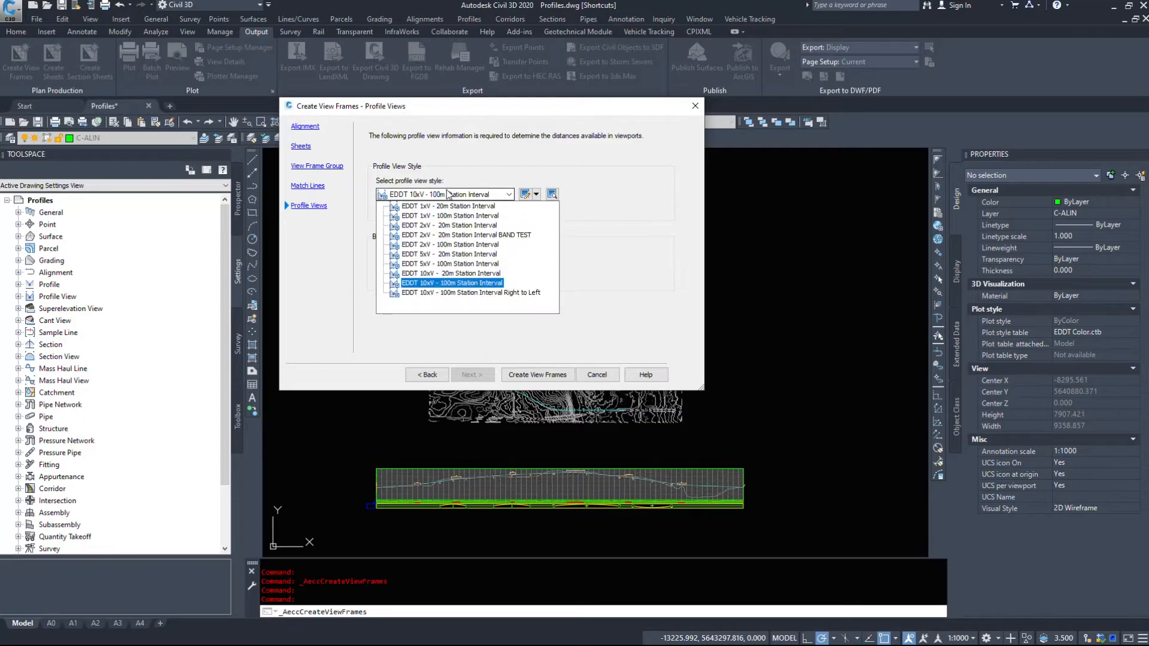
{"action": "left_click", "coordinate": [458, 257]}
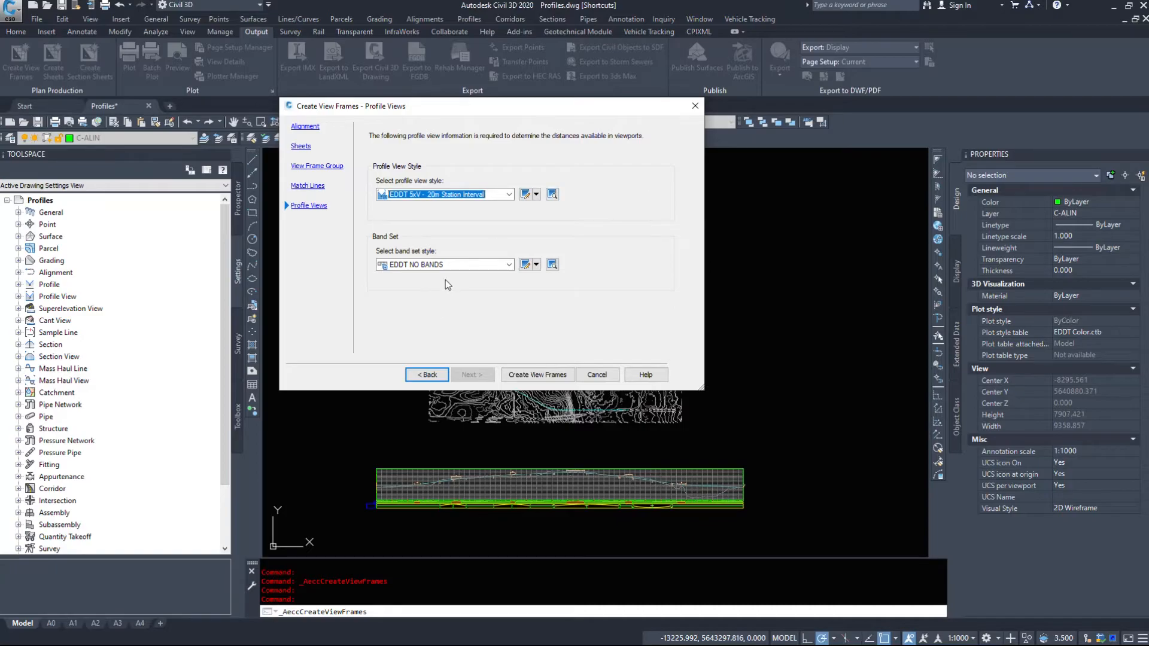
{"action": "left_click", "coordinate": [452, 264]}
{"action": "left_click", "coordinate": [419, 285]}
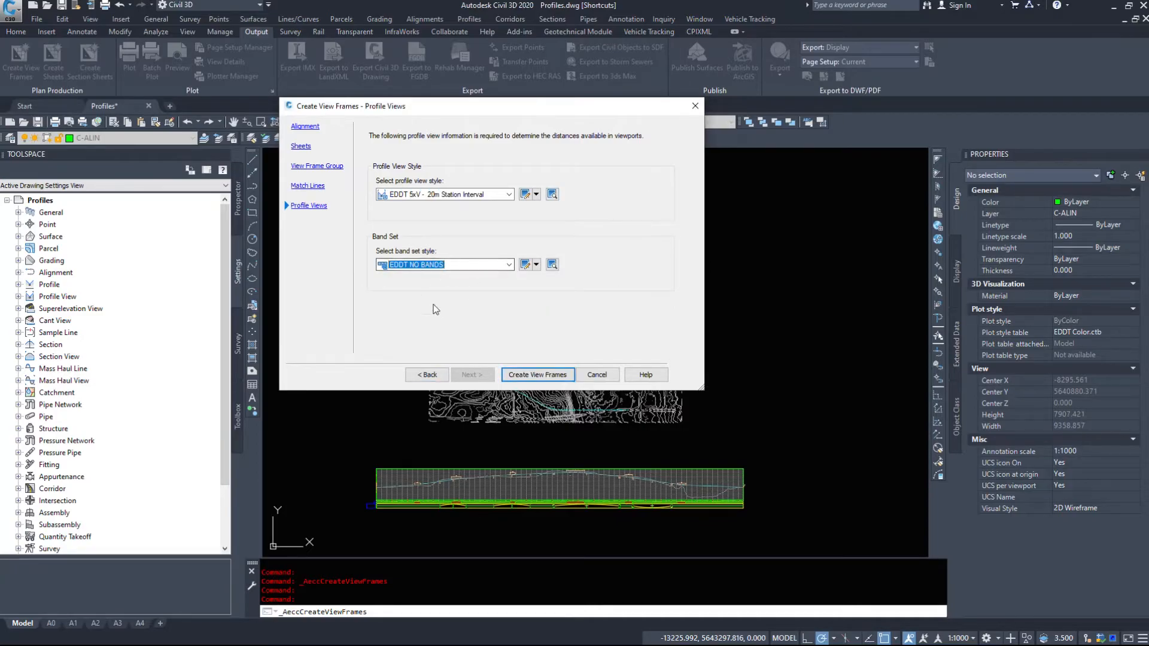
{"action": "left_click", "coordinate": [546, 377]}
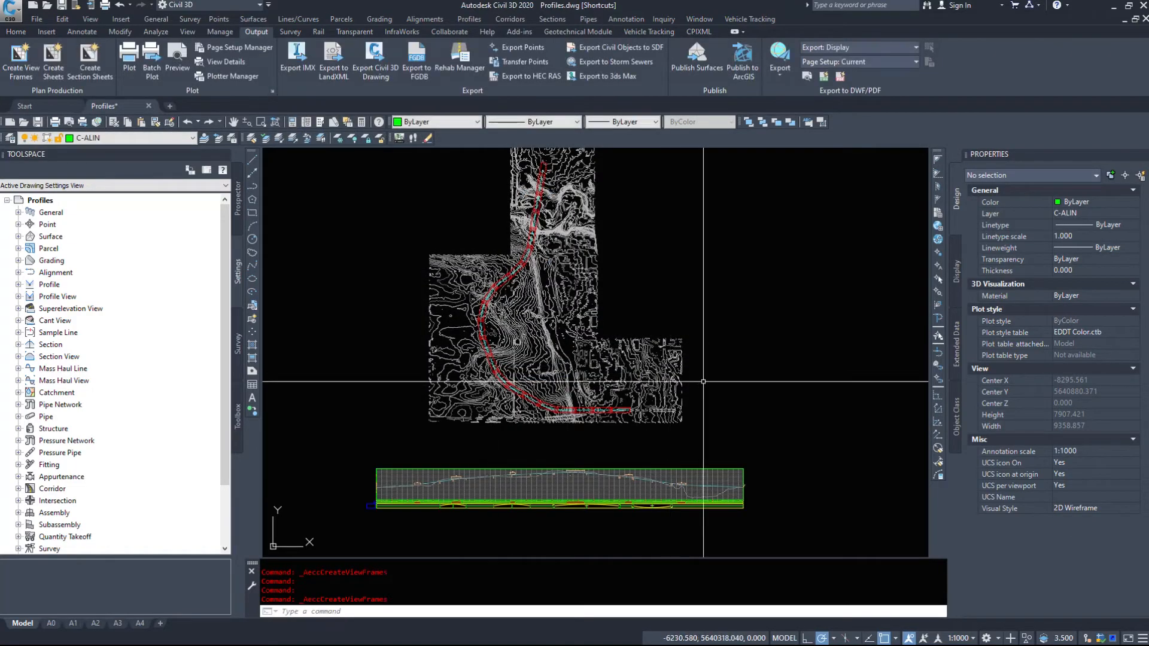
- Set the model annotation scale to 1:5000 so the view frame and match line labels are readable
{"action": "middle_click_drag", "start_coordinate": [658, 445], "coordinate": [552, 470]}
{"action": "scroll", "coordinate": [509, 449], "scroll_direction": "up", "scroll_amount": 1}
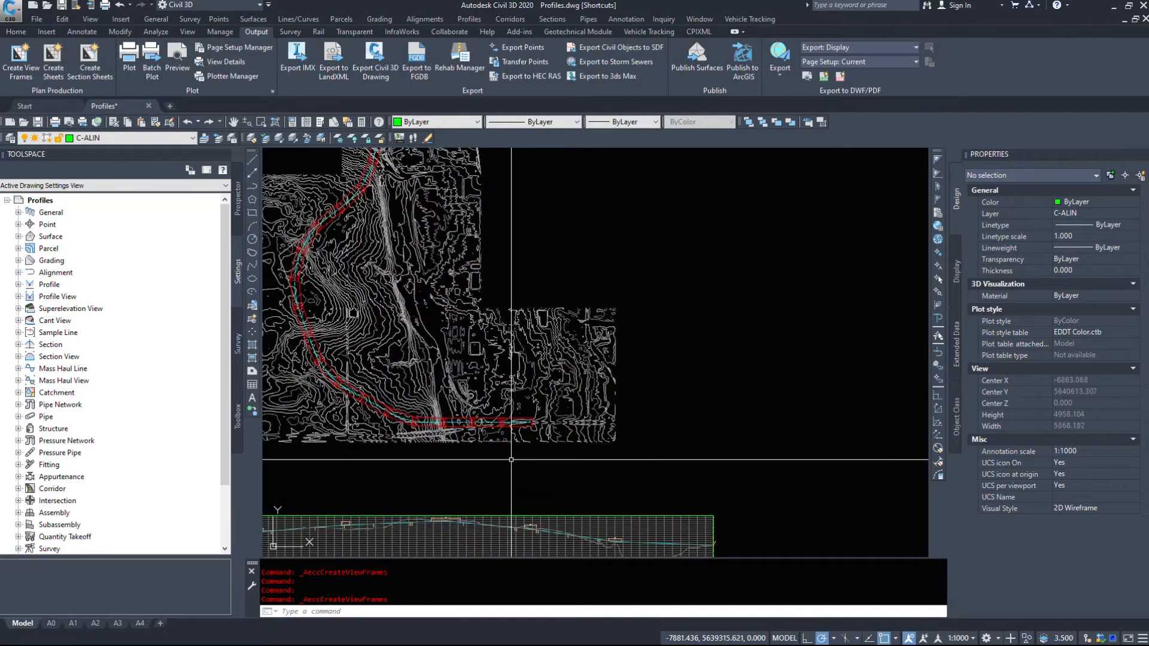
{"action": "scroll", "coordinate": [556, 472], "scroll_direction": "down", "scroll_amount": 1}
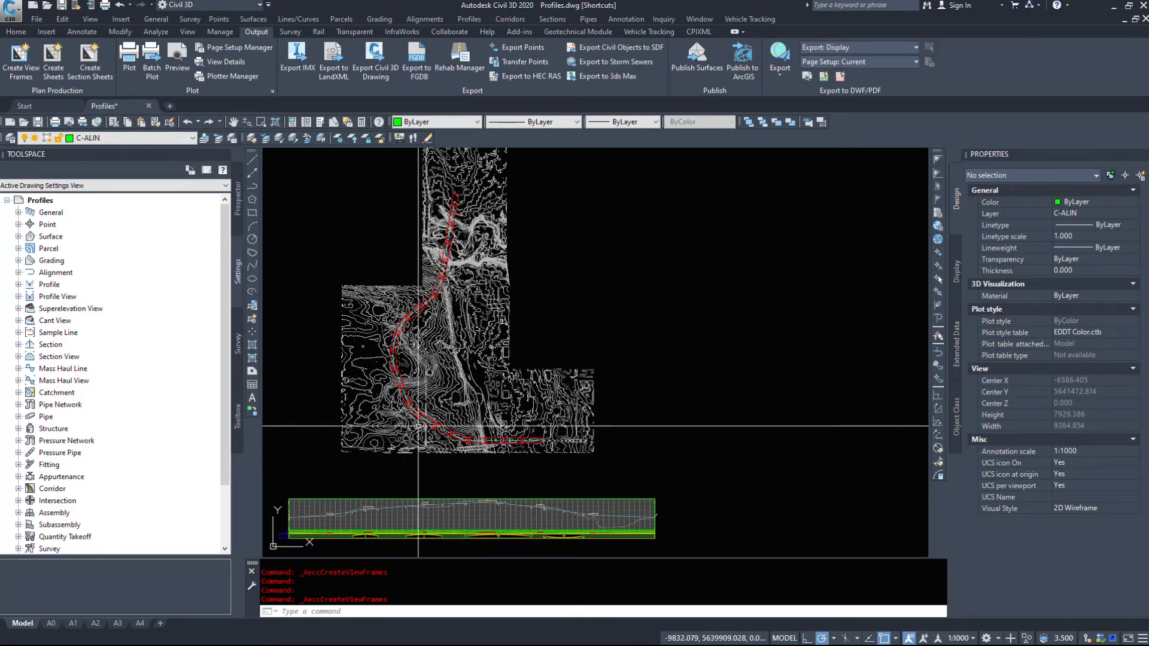
{"action": "scroll", "coordinate": [502, 400], "scroll_direction": "up", "scroll_amount": 2}
{"action": "scroll", "coordinate": [525, 473], "scroll_direction": "up", "scroll_amount": 10}
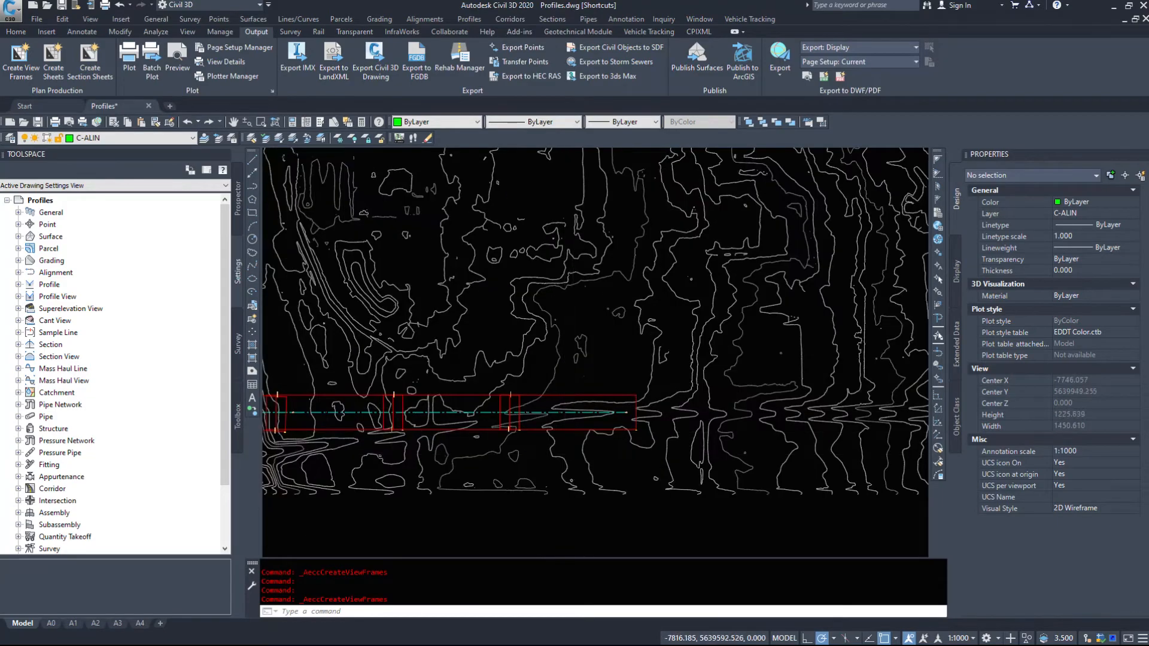
{"action": "scroll", "coordinate": [796, 411], "scroll_direction": "up", "scroll_amount": 2}
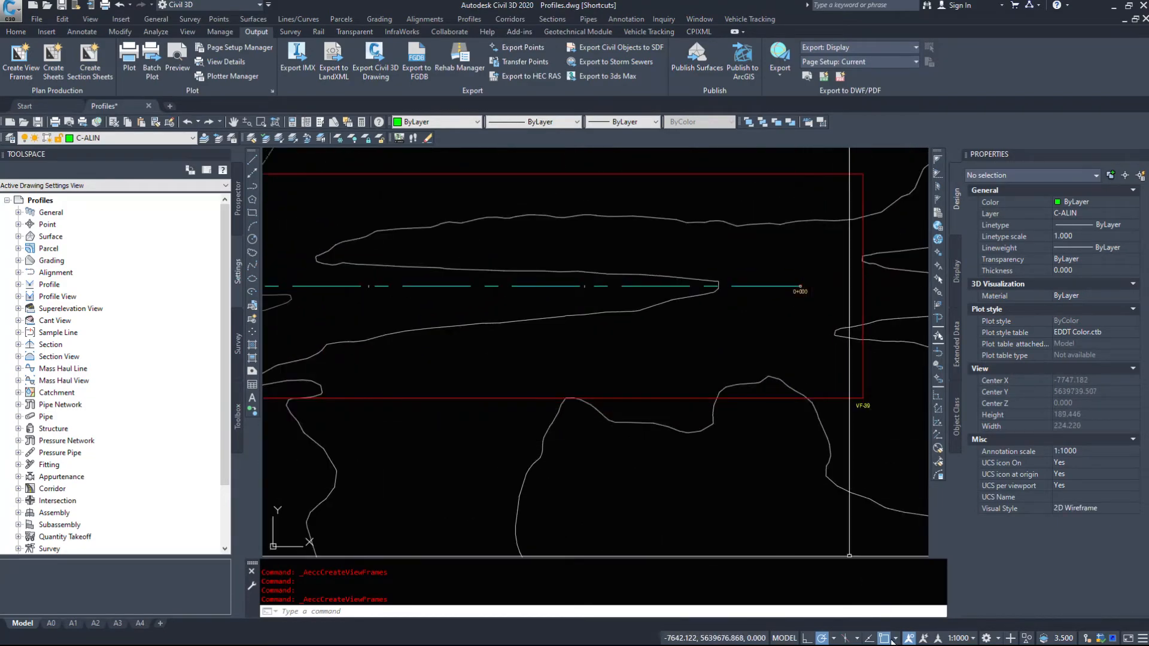
{"action": "left_click", "coordinate": [953, 638]}
{"action": "left_click", "coordinate": [891, 602]}
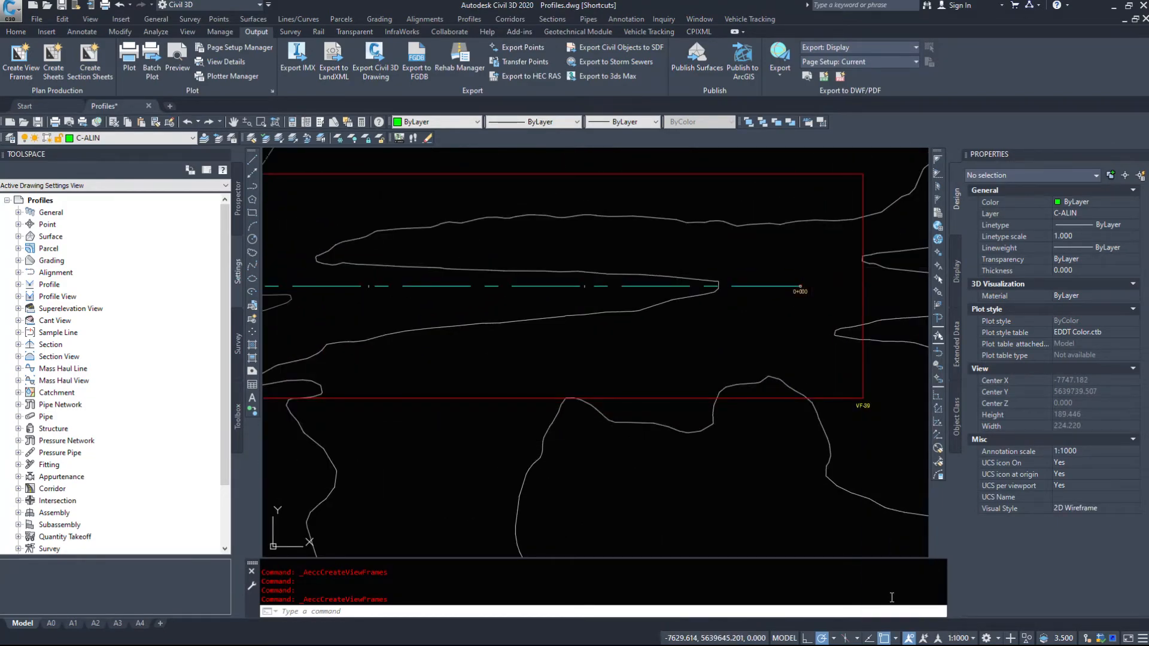
{"action": "scroll", "coordinate": [856, 462], "scroll_direction": "down", "scroll_amount": 4}
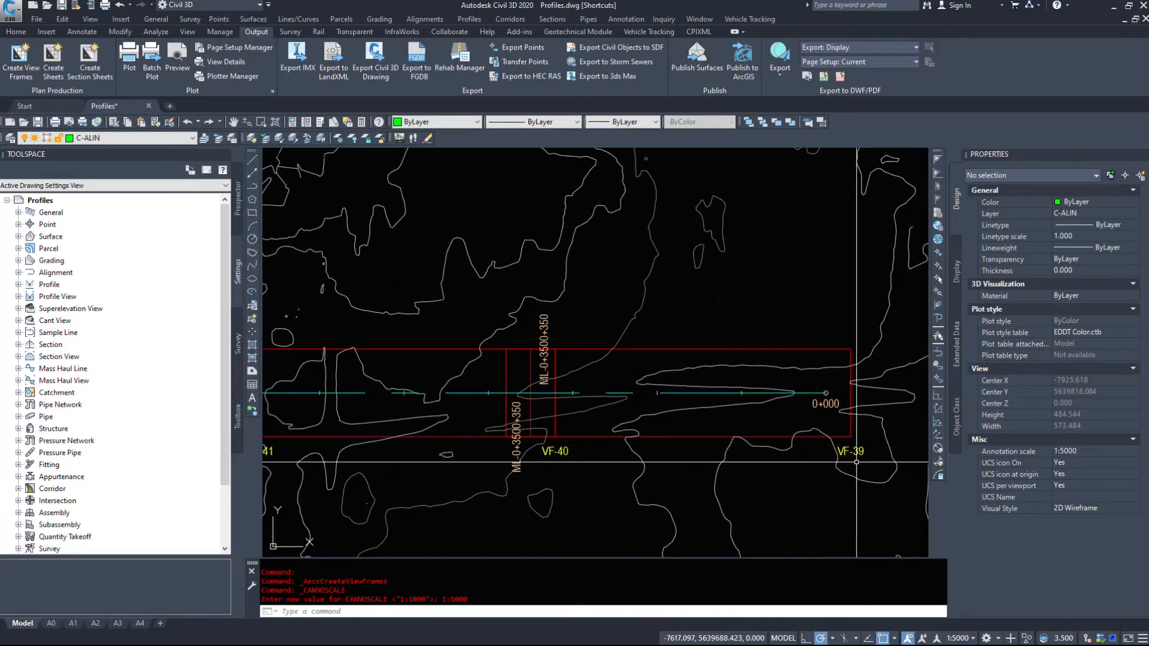
{"action": "middle_click_drag", "start_coordinate": [548, 450], "coordinate": [561, 441]}
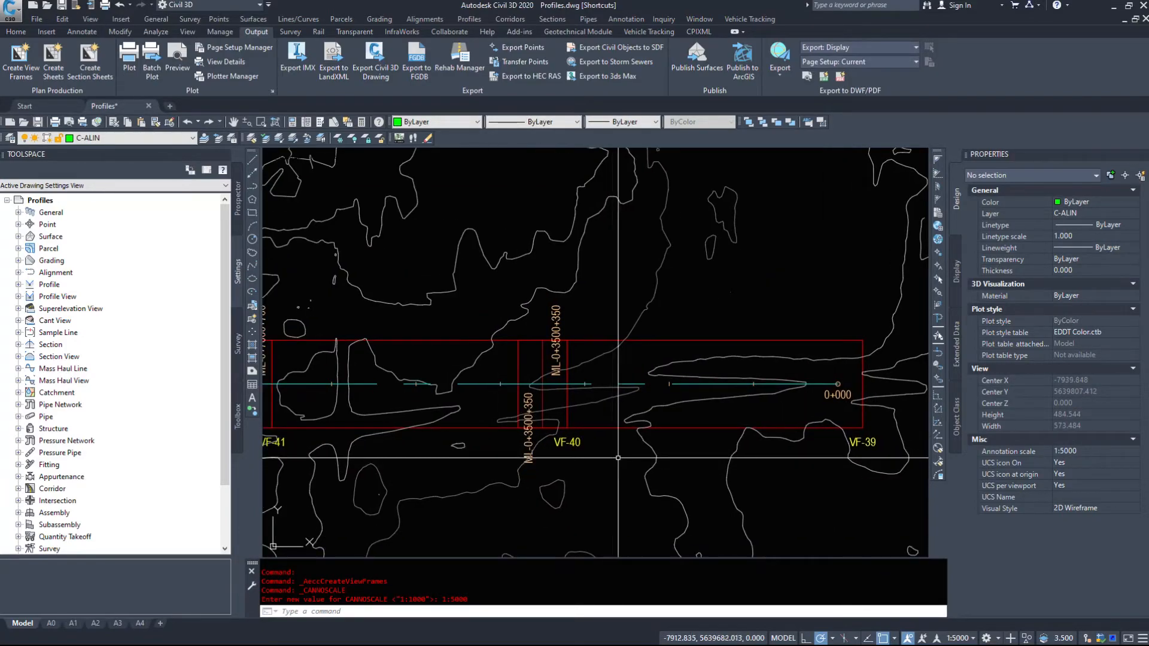
- Examine the view frames, frame names and match line labels along the whole Highway alignment
{"action": "left_click", "coordinate": [560, 442]}
{"action": "middle_click_drag", "start_coordinate": [368, 466], "coordinate": [609, 479]}
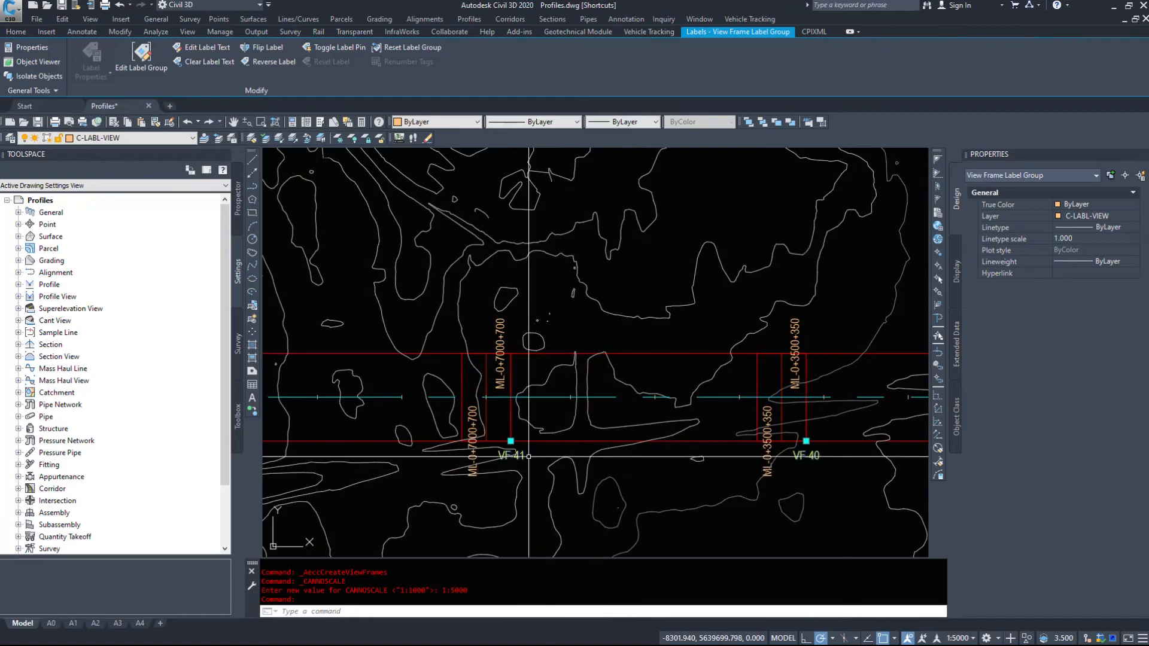
{"action": "scroll", "coordinate": [530, 463], "scroll_direction": "down", "scroll_amount": 8}
{"action": "key", "text": "Escape"}
{"action": "middle_click_drag", "start_coordinate": [333, 285], "coordinate": [564, 514]}
{"action": "mouse_move", "coordinate": [515, 276]}
{"action": "middle_mouse_down"}
{"action": "mouse_move", "coordinate": [399, 400]}
{"action": "mouse_move", "coordinate": [364, 482]}
{"action": "middle_mouse_up"}
{"action": "middle_click_drag", "start_coordinate": [598, 479], "coordinate": [332, 239]}
{"action": "middle_click_drag", "start_coordinate": [587, 543], "coordinate": [557, 281]}
{"action": "scroll", "coordinate": [413, 298], "scroll_direction": "up", "scroll_amount": 4}
{"action": "scroll", "coordinate": [412, 298], "scroll_direction": "up", "scroll_amount": 4}
- Review the frame names and station ranges in the Highway VFG view frame group properties, and close them without changes
{"action": "left_click", "coordinate": [663, 392]}
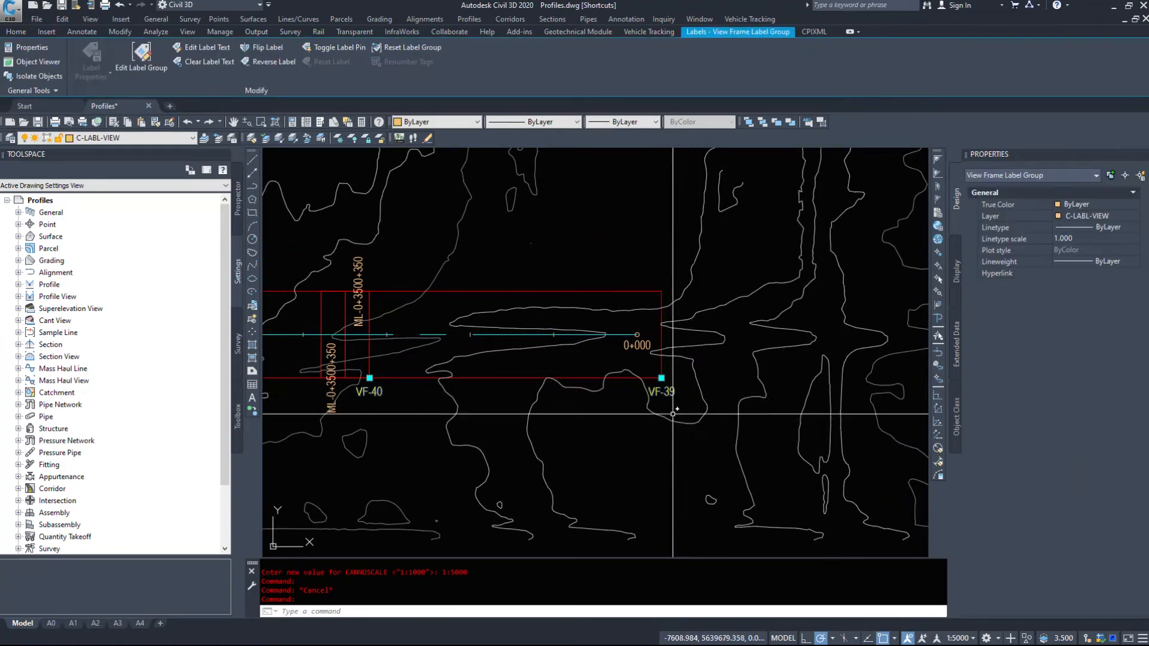
{"action": "right_click", "coordinate": [617, 406]}
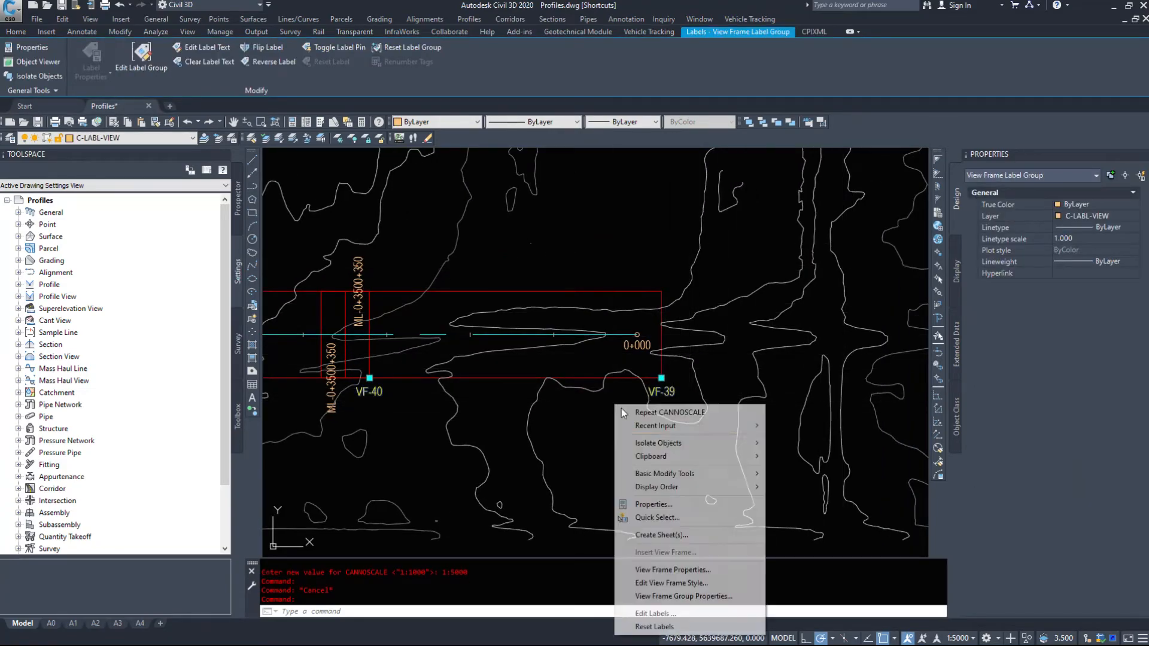
{"action": "left_click", "coordinate": [692, 595]}
{"action": "left_click", "coordinate": [448, 190]}
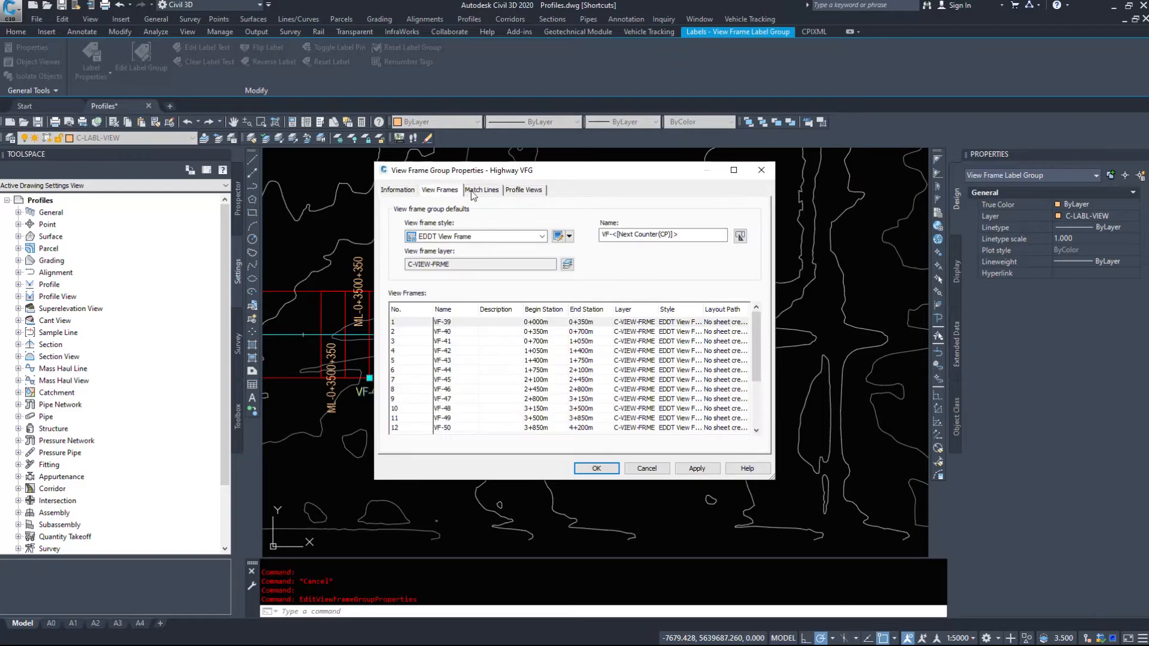
{"action": "double_click", "coordinate": [448, 321]}
{"action": "left_click", "coordinate": [448, 322]}
{"action": "left_click", "coordinate": [455, 370]}
{"action": "right_click", "coordinate": [447, 305]}
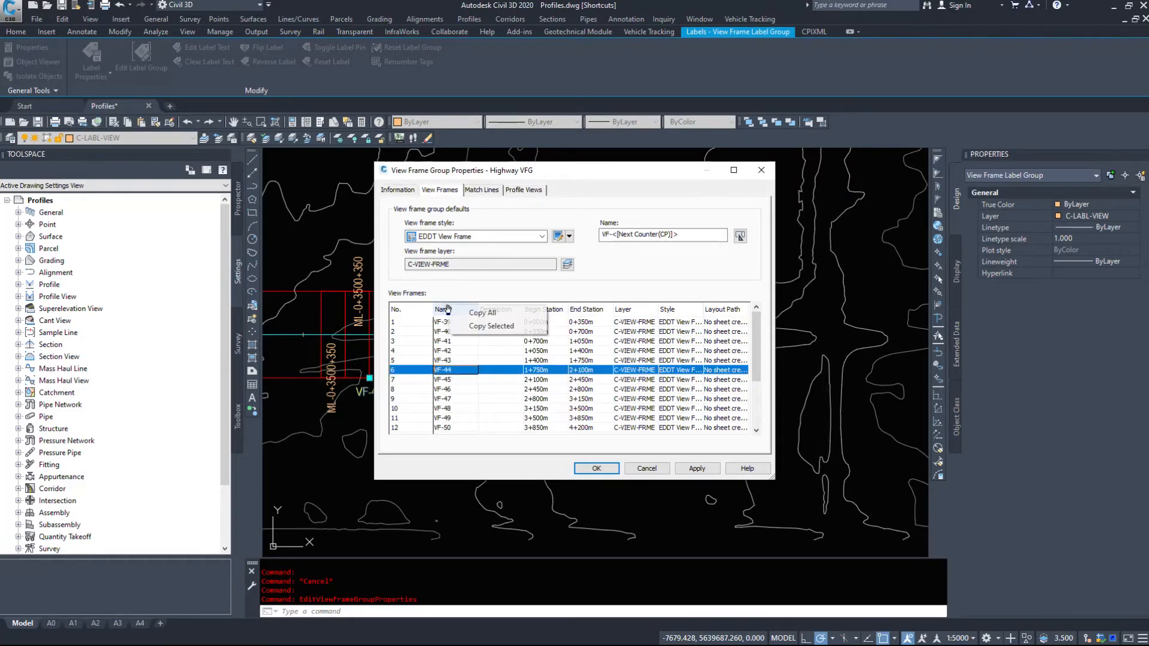
{"action": "left_click", "coordinate": [444, 343]}
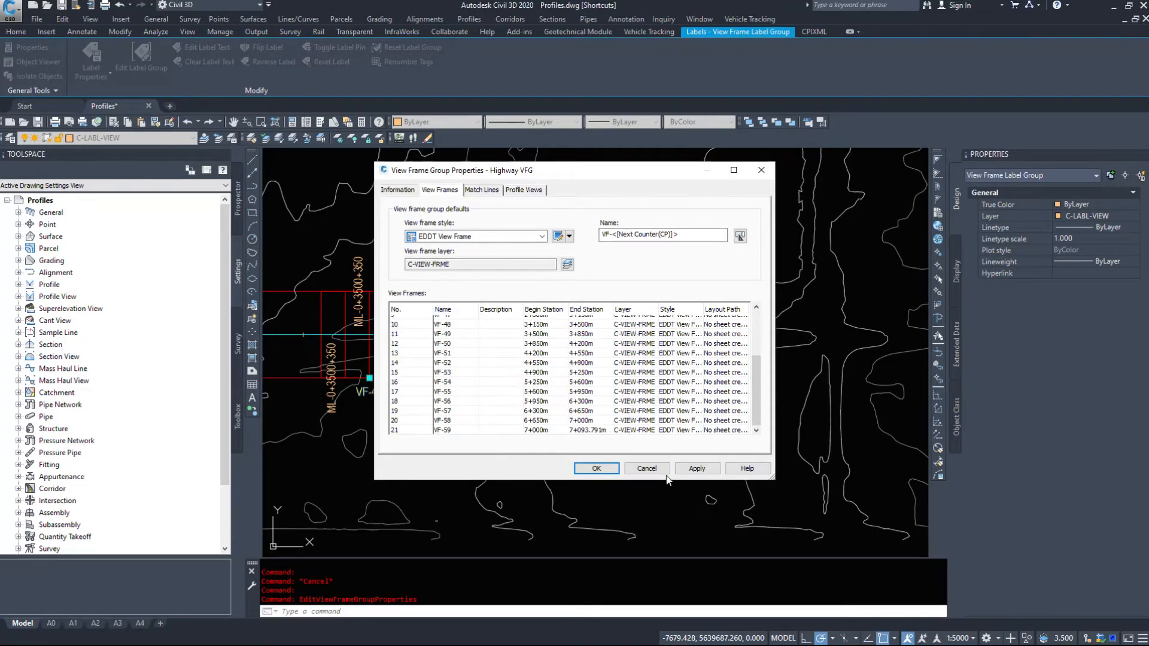
{"action": "left_click", "coordinate": [646, 468]}
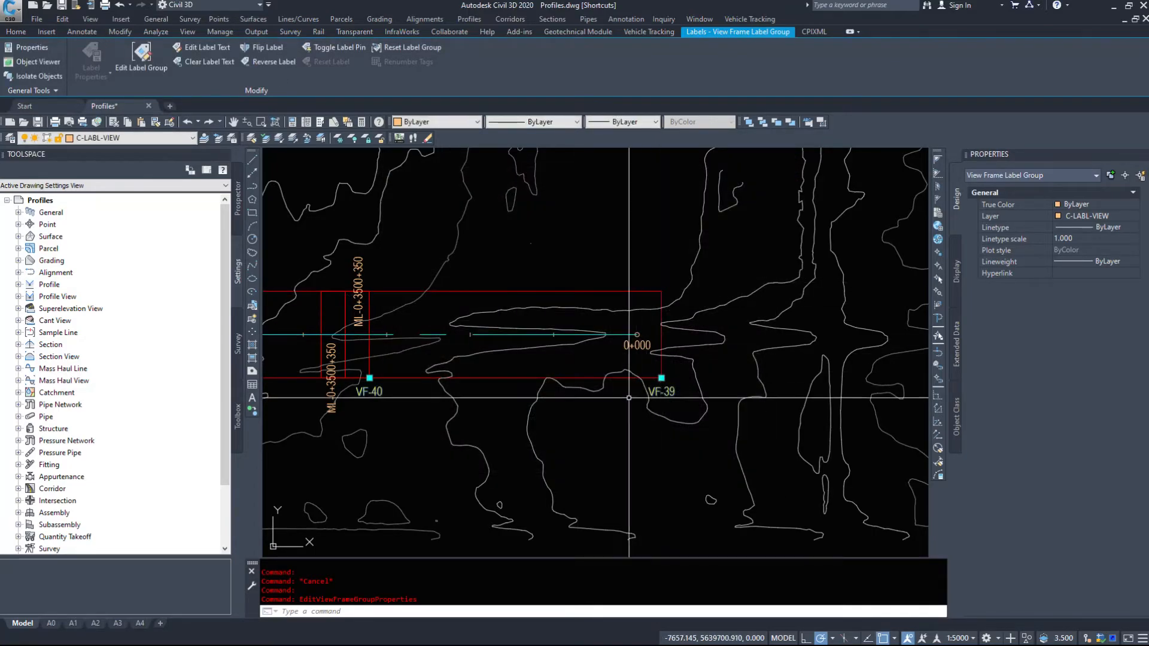
- Inspect the extents of the first view frame, VF-39, and its overlap with VF-40 at the match line
{"action": "left_click", "coordinate": [588, 278]}
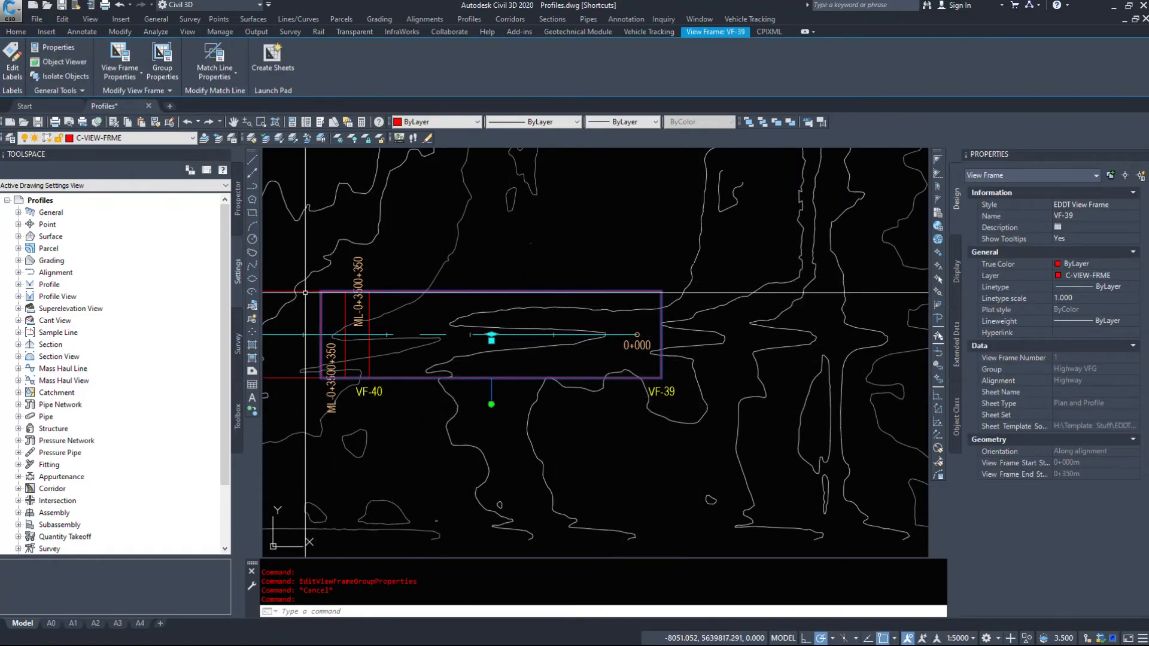
{"action": "scroll", "coordinate": [515, 394], "scroll_direction": "up", "scroll_amount": 3}
{"action": "key", "text": "Escape"}
{"action": "scroll", "coordinate": [515, 272], "scroll_direction": "up", "scroll_amount": 3}
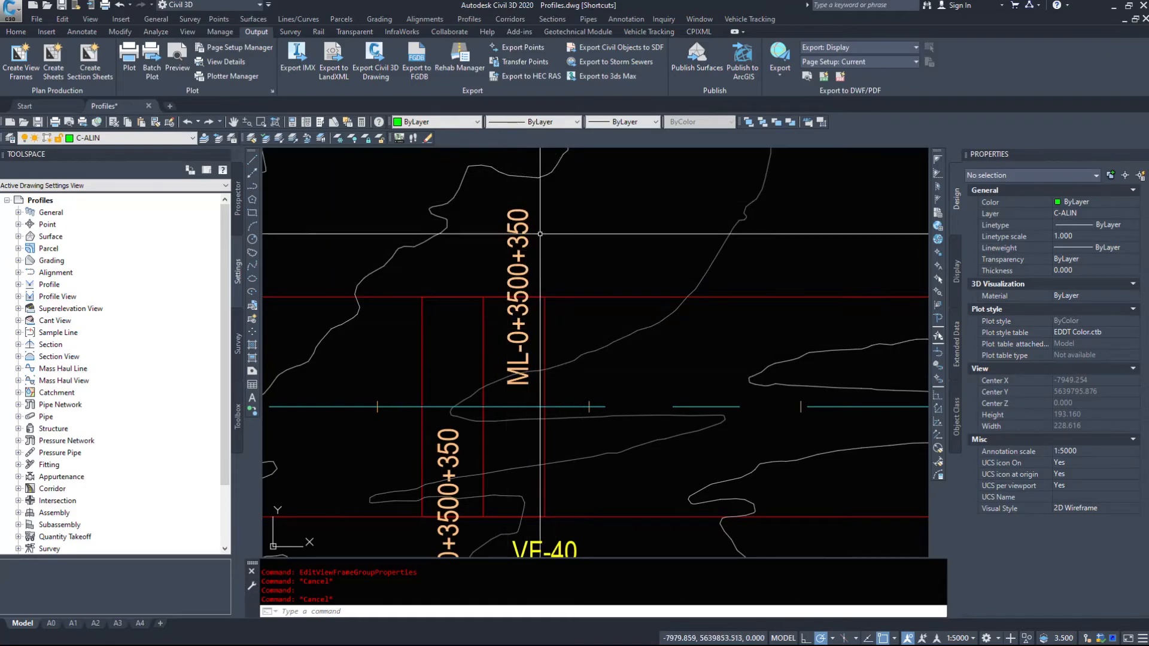
- Review the EDDT Match Line Left (2.0mm) label style of the Highway match line labels, and close it without changes
{"action": "scroll", "coordinate": [534, 263], "scroll_direction": "down", "scroll_amount": 6}
{"action": "left_click", "coordinate": [547, 256]}
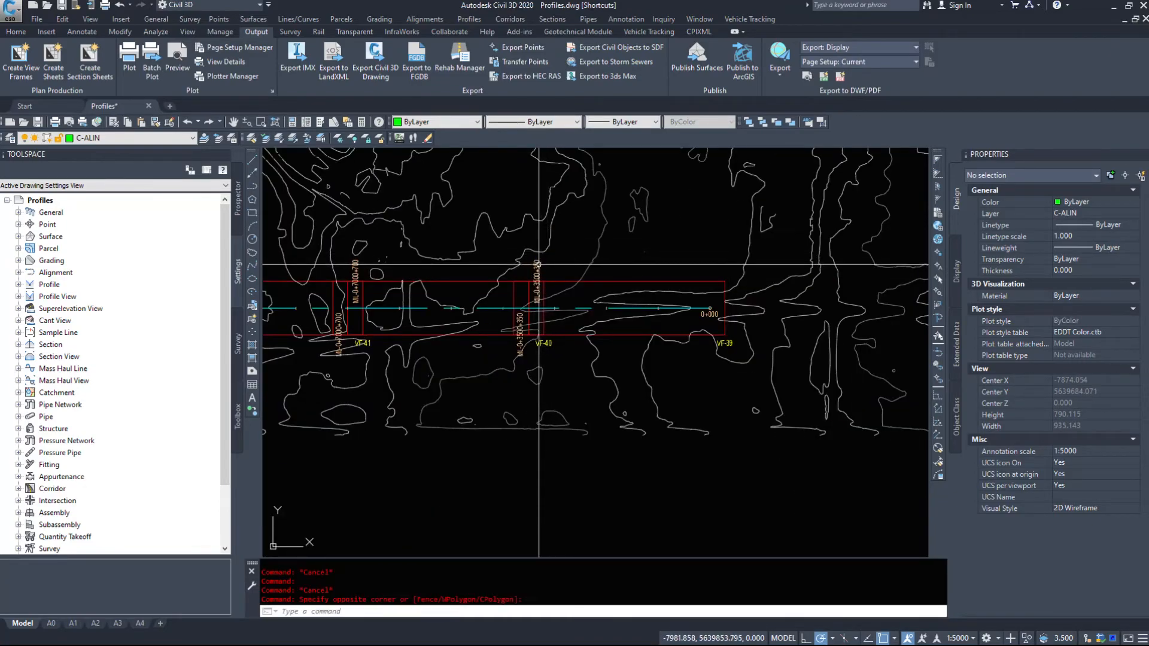
{"action": "left_click", "coordinate": [539, 263]}
{"action": "right_click", "coordinate": [558, 286]}
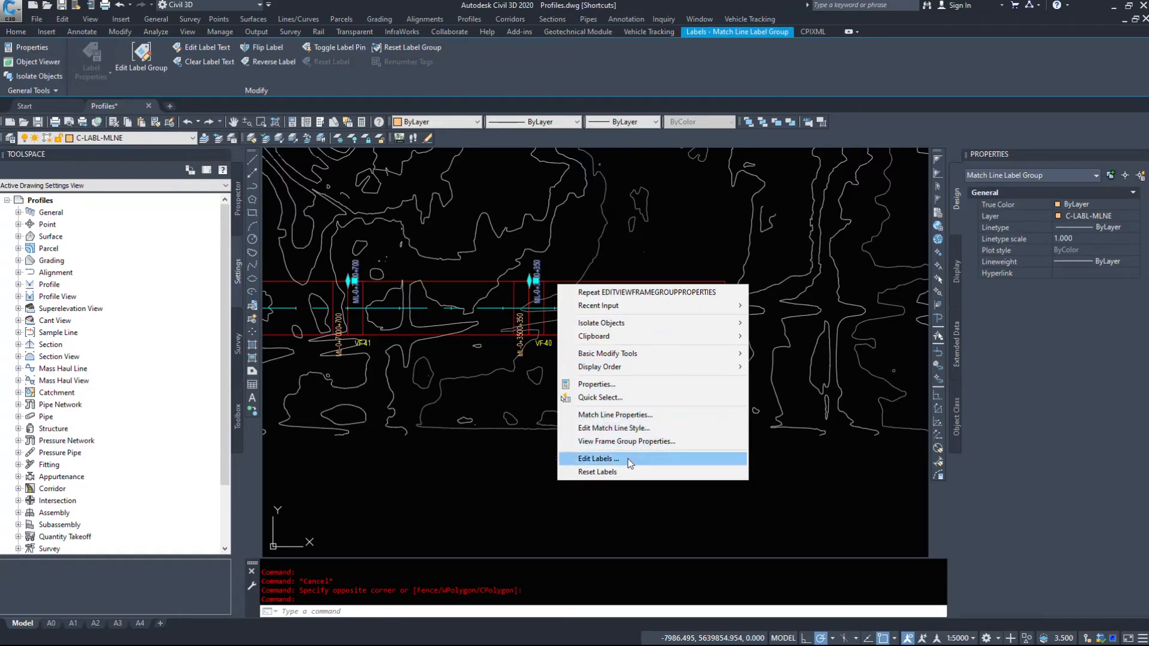
{"action": "left_click", "coordinate": [599, 459]}
{"action": "left_click", "coordinate": [513, 310]}
{"action": "left_click", "coordinate": [518, 316]}
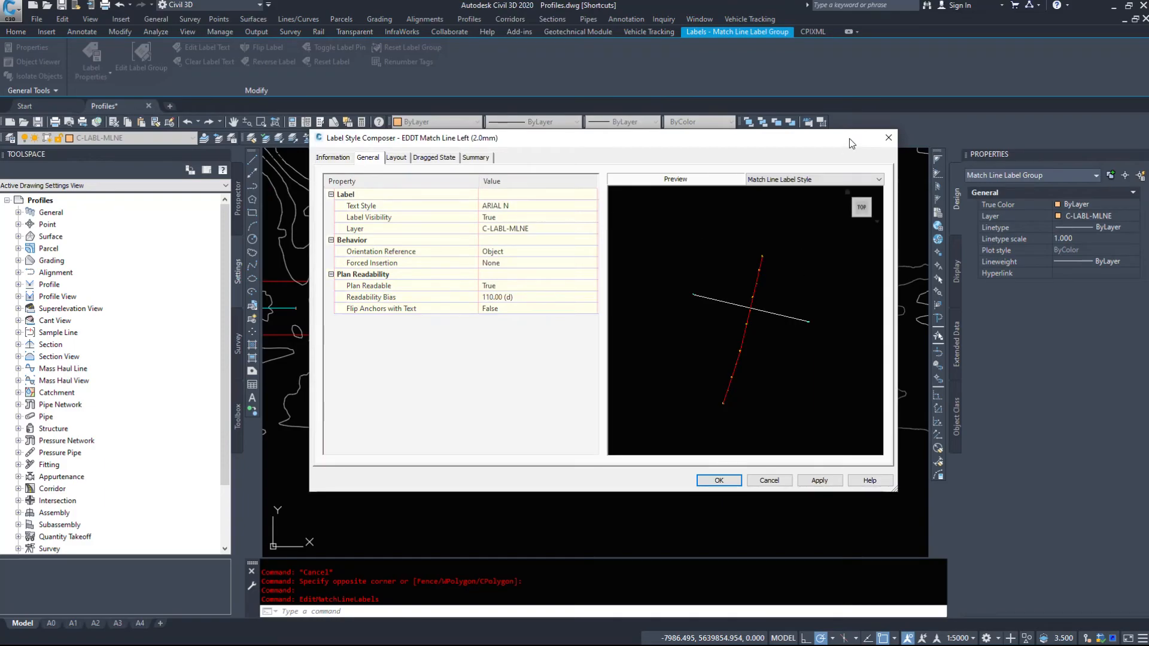
{"action": "left_click", "coordinate": [889, 138]}
{"action": "left_click", "coordinate": [630, 360]}
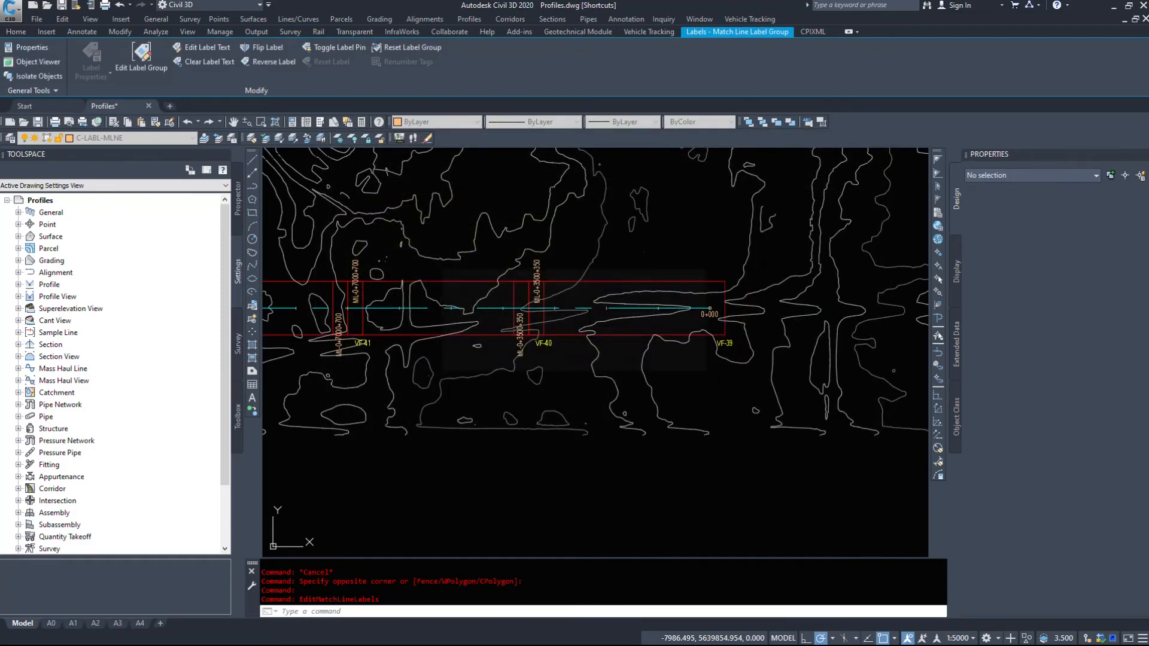
- Inspect the match line between the first two view frames and its properties, and clear the selection
{"action": "scroll", "coordinate": [657, 316], "scroll_direction": "up", "scroll_amount": 4}
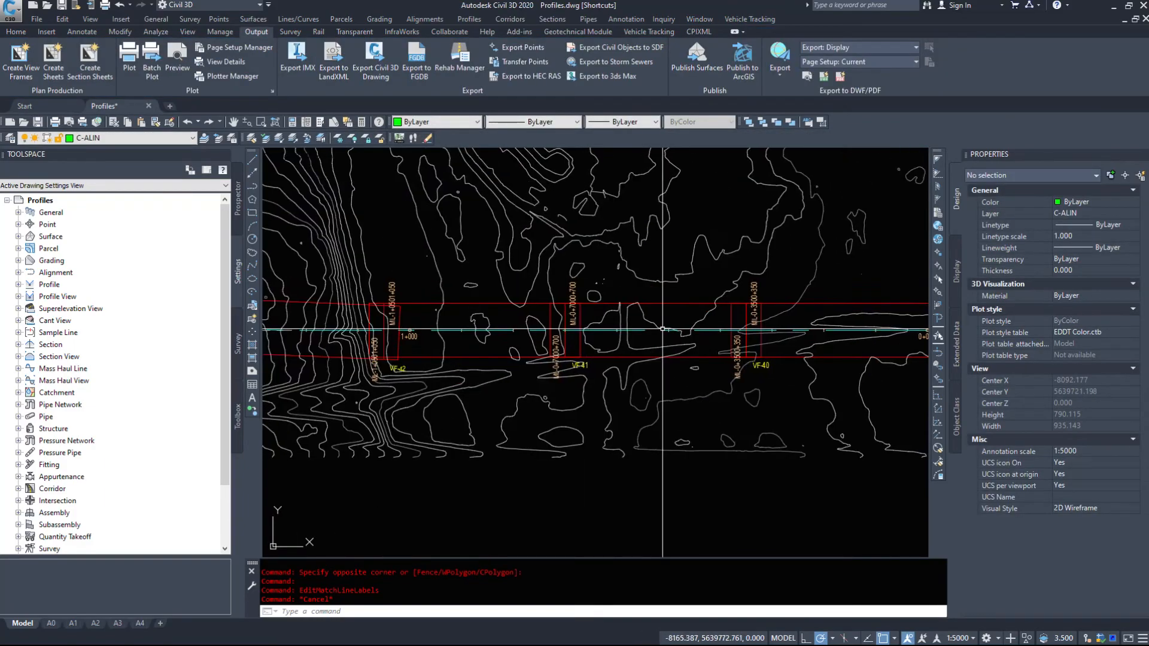
{"action": "left_click", "coordinate": [694, 305]}
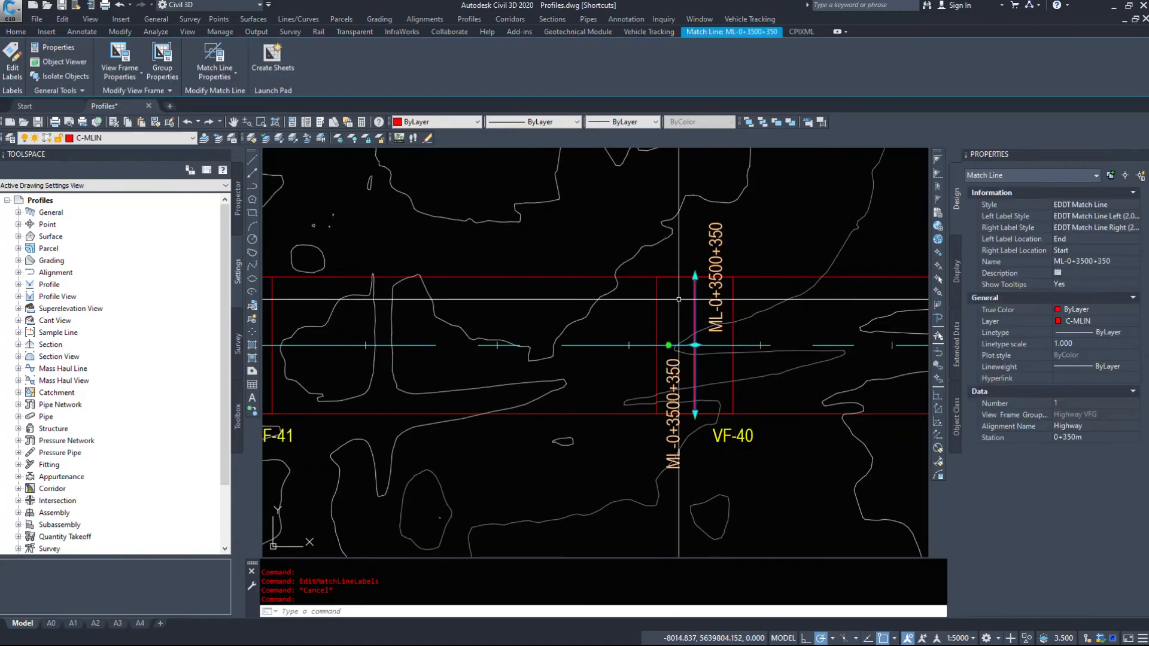
{"action": "left_click", "coordinate": [674, 271]}
{"action": "left_click", "coordinate": [673, 272]}
{"action": "key", "text": "Escape"}
{"action": "scroll", "coordinate": [838, 353], "scroll_direction": "down", "scroll_amount": 2}
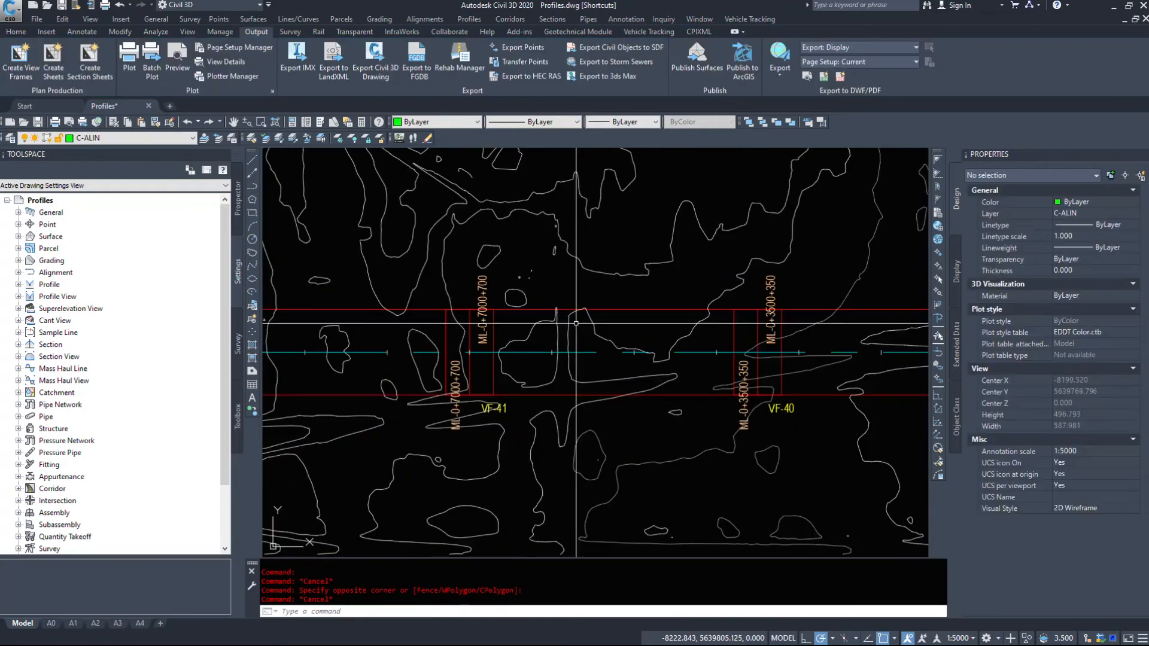
- Examine the view frames and match lines along the full Highway alignment, ending with an overview of the whole site
{"action": "middle_click_drag", "start_coordinate": [413, 358], "coordinate": [710, 396]}
{"action": "mouse_move", "coordinate": [455, 395]}
{"action": "middle_mouse_down"}
{"action": "mouse_move", "coordinate": [632, 381]}
{"action": "mouse_move", "coordinate": [743, 389]}
{"action": "middle_mouse_up"}
{"action": "middle_click_drag", "start_coordinate": [435, 330], "coordinate": [678, 412]}
{"action": "middle_click_drag", "start_coordinate": [373, 369], "coordinate": [654, 513]}
{"action": "middle_click_drag", "start_coordinate": [389, 173], "coordinate": [671, 542]}
{"action": "middle_click_drag", "start_coordinate": [447, 409], "coordinate": [655, 596]}
{"action": "middle_click_drag", "start_coordinate": [391, 274], "coordinate": [593, 639]}
{"action": "middle_click_drag", "start_coordinate": [578, 332], "coordinate": [610, 626]}
{"action": "middle_click_drag", "start_coordinate": [506, 406], "coordinate": [461, 615]}
{"action": "middle_click_drag", "start_coordinate": [537, 242], "coordinate": [425, 480]}
{"action": "middle_click_drag", "start_coordinate": [532, 338], "coordinate": [310, 487]}
{"action": "middle_click_drag", "start_coordinate": [505, 290], "coordinate": [377, 431]}
{"action": "middle_click_drag", "start_coordinate": [601, 318], "coordinate": [485, 451]}
{"action": "middle_click_drag", "start_coordinate": [664, 224], "coordinate": [551, 458]}
{"action": "middle_click_drag", "start_coordinate": [622, 286], "coordinate": [566, 521]}
{"action": "middle_click_drag", "start_coordinate": [598, 212], "coordinate": [569, 475]}
{"action": "middle_click_drag", "start_coordinate": [606, 234], "coordinate": [579, 483]}
{"action": "middle_click_drag", "start_coordinate": [620, 211], "coordinate": [577, 484]}
{"action": "mouse_move", "coordinate": [617, 263]}
{"action": "middle_mouse_down"}
{"action": "mouse_move", "coordinate": [594, 478]}
{"action": "mouse_move", "coordinate": [562, 114]}
{"action": "middle_mouse_up"}
{"action": "scroll", "coordinate": [596, 222], "scroll_direction": "down", "scroll_amount": 2}
{"action": "scroll", "coordinate": [598, 272], "scroll_direction": "down", "scroll_amount": 1}
{"action": "scroll", "coordinate": [594, 347], "scroll_direction": "up", "scroll_amount": 2}
{"action": "middle_click_drag", "start_coordinate": [723, 411], "coordinate": [488, 240]}
{"action": "scroll", "coordinate": [491, 245], "scroll_direction": "down", "scroll_amount": 4}
{"action": "mouse_move", "coordinate": [536, 492]}
{"action": "middle_mouse_down"}
{"action": "mouse_move", "coordinate": [527, 278]}
{"action": "mouse_move", "coordinate": [590, 422]}
{"action": "middle_mouse_up"}
{"action": "scroll", "coordinate": [585, 428], "scroll_direction": "down", "scroll_amount": 1}
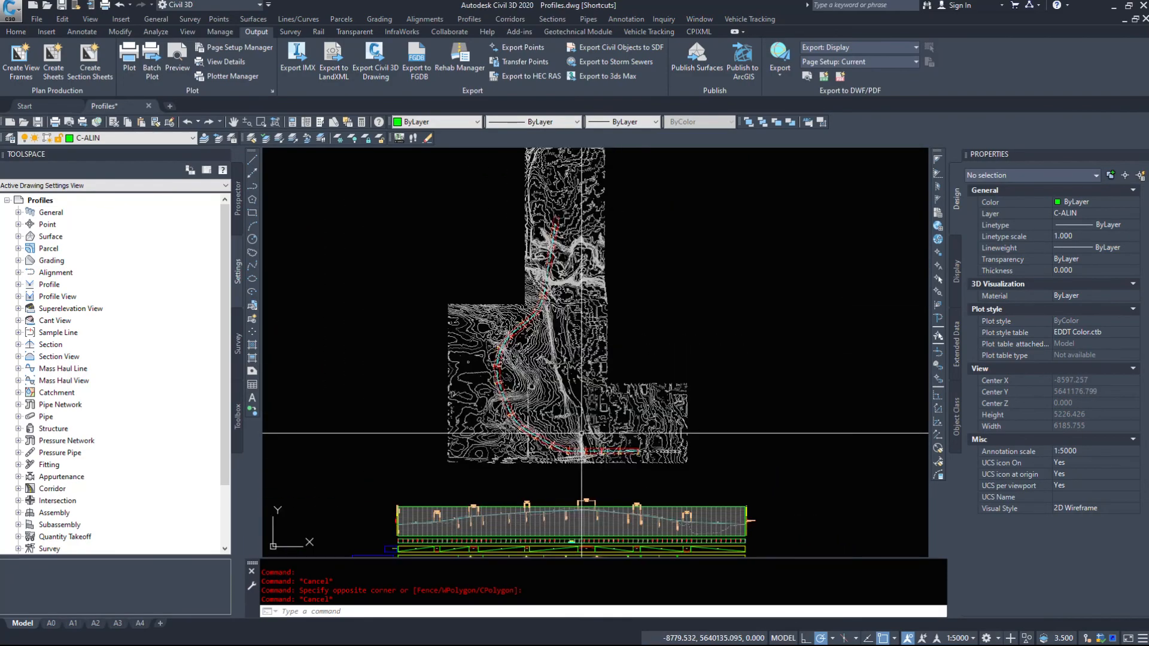
{"action": "middle_click_drag", "start_coordinate": [625, 307], "coordinate": [630, 351]}
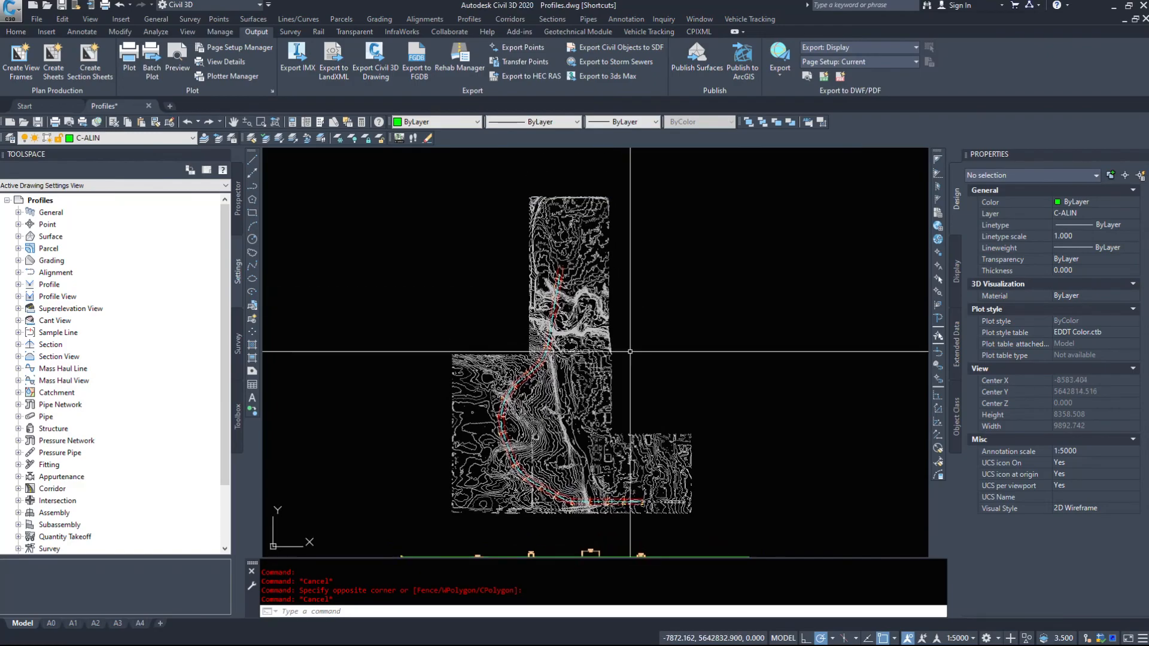